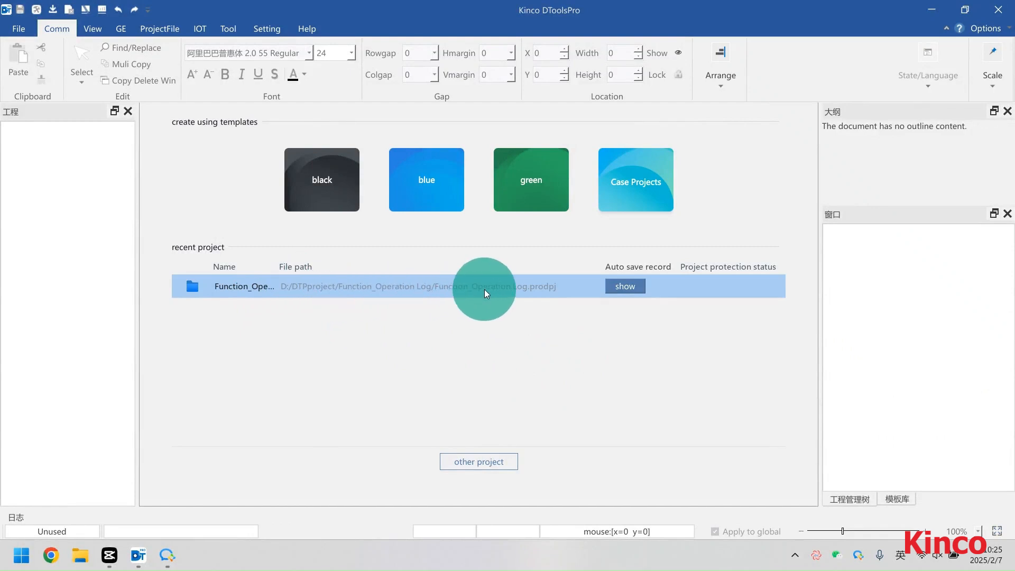
# Step: Open the recent Function_Operation Log project and its OperLog settings
pyautogui.doubleClick(516, 291)
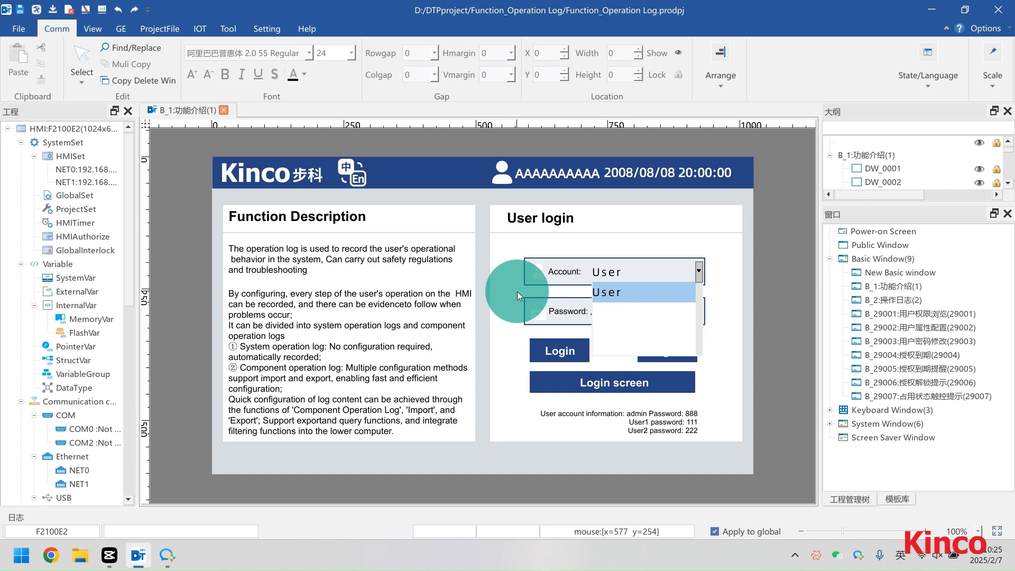
pyautogui.click(586, 260)
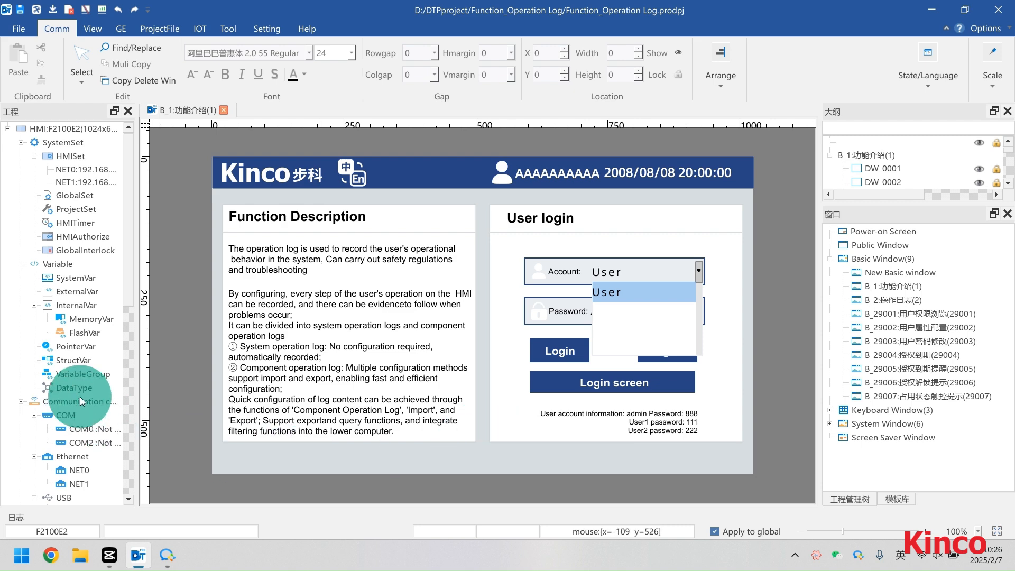
pyautogui.scroll(-3, 81, 394)
pyautogui.scroll(-2, 78, 367)
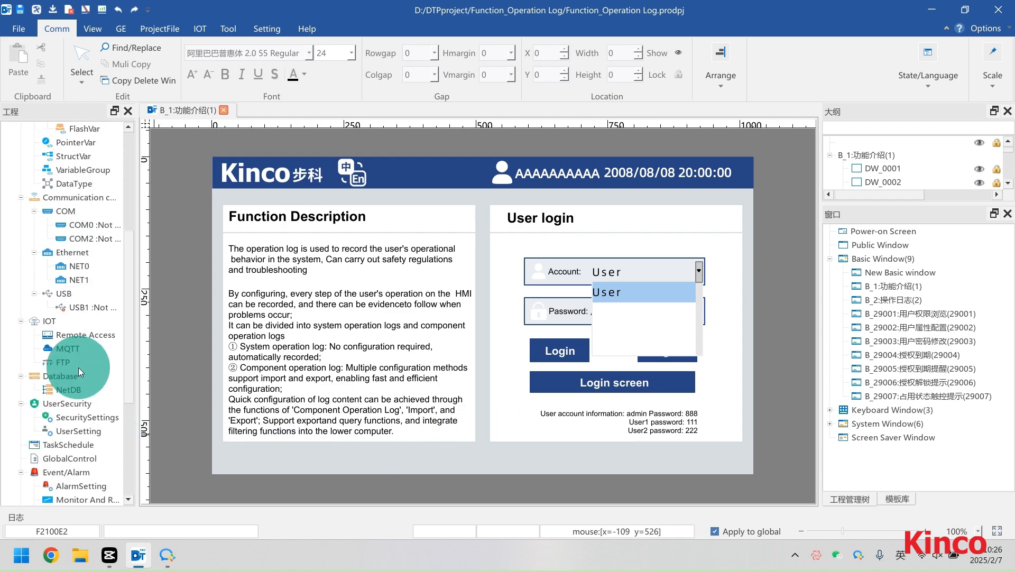
pyautogui.scroll(-3, 78, 367)
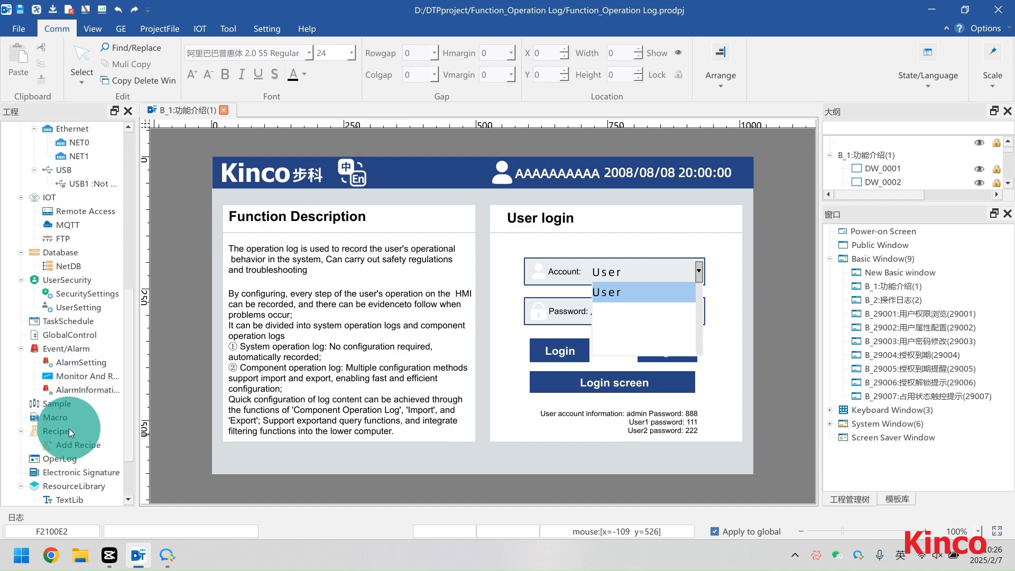
pyautogui.click(62, 459)
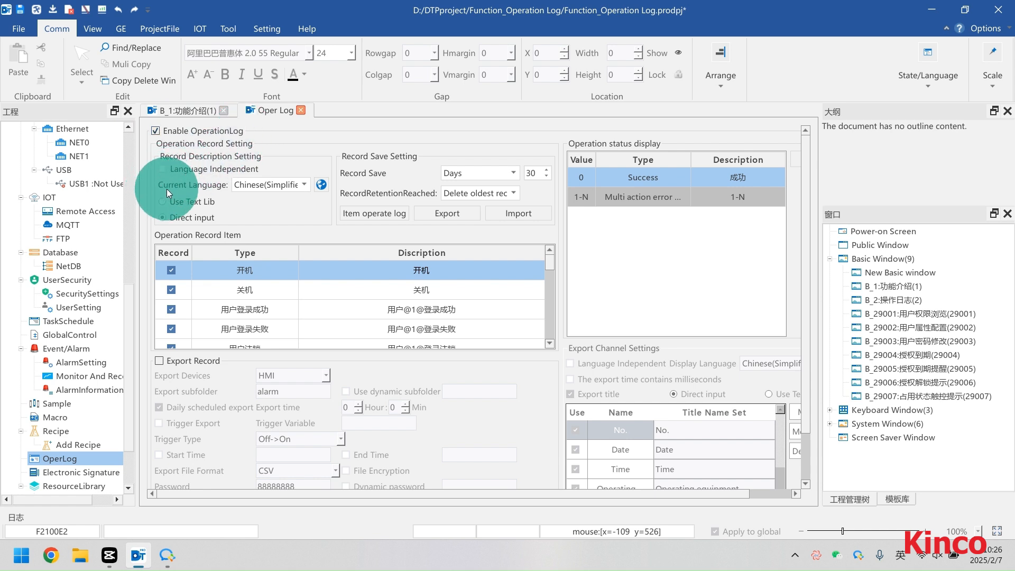
# Step: Set the record description language to English(Latin), trying Use Text Lib before choosing Direct input for the descriptions
pyautogui.click(258, 182)
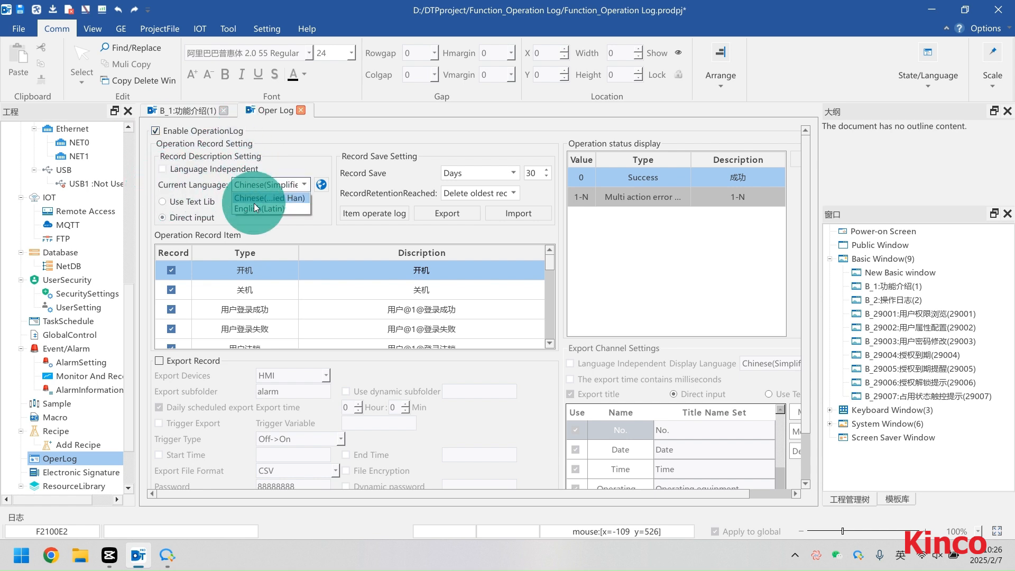
pyautogui.click(255, 205)
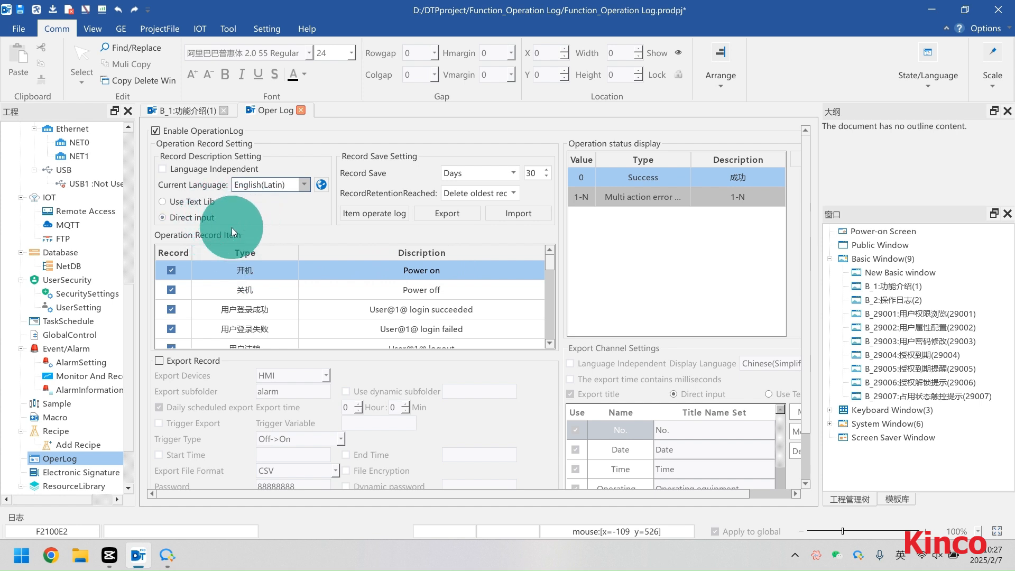
pyautogui.click(187, 204)
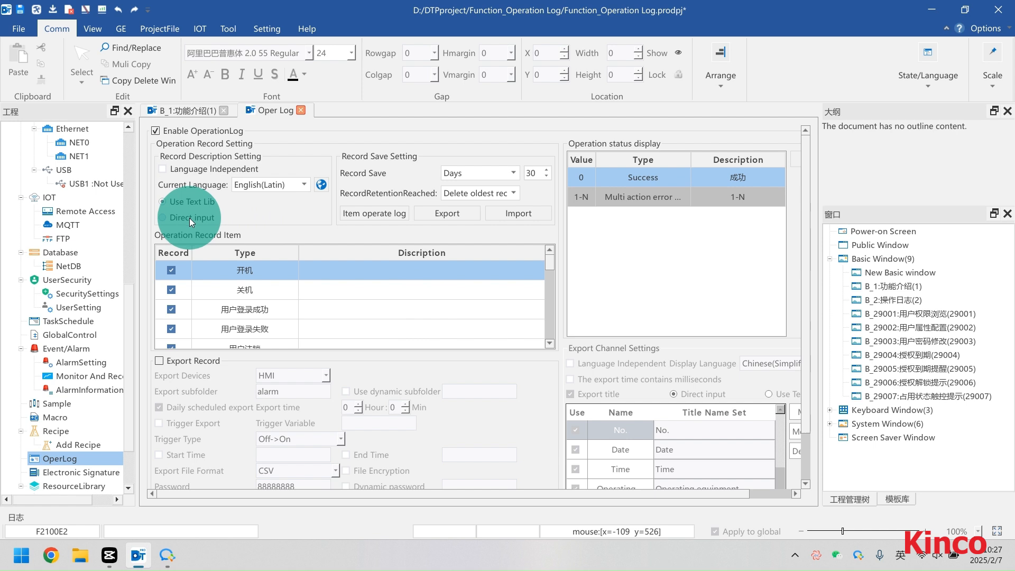
pyautogui.click(189, 218)
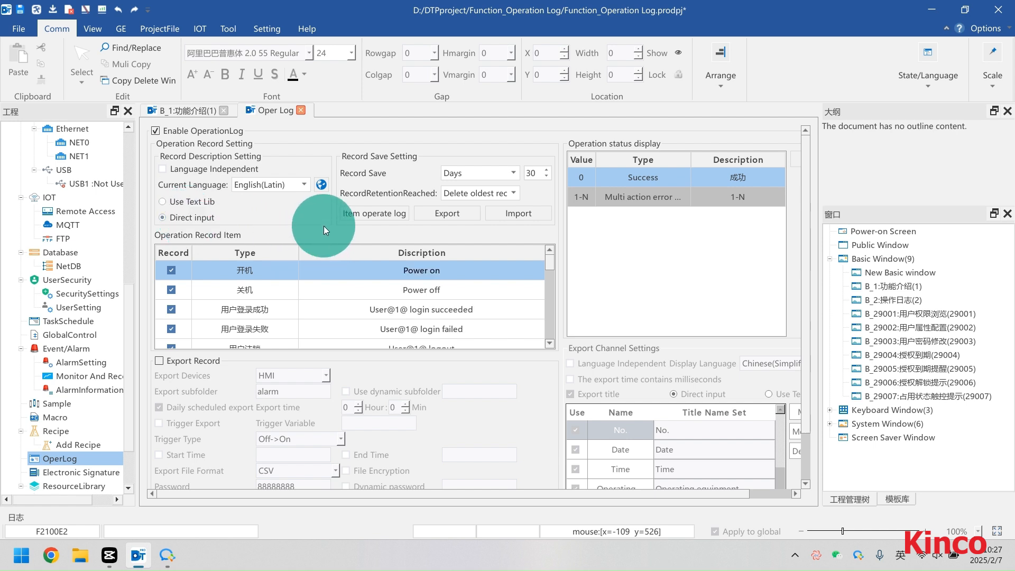
# Step: Review the Operation Record Item list down to the Item Operation entry
pyautogui.scroll(-4, 417, 294)
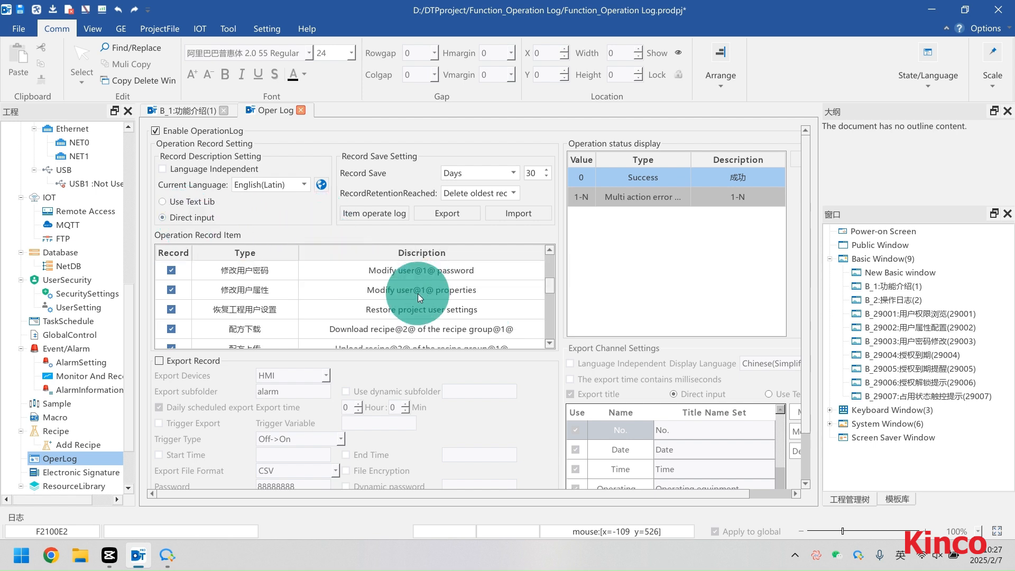
pyautogui.scroll(-5, 419, 293)
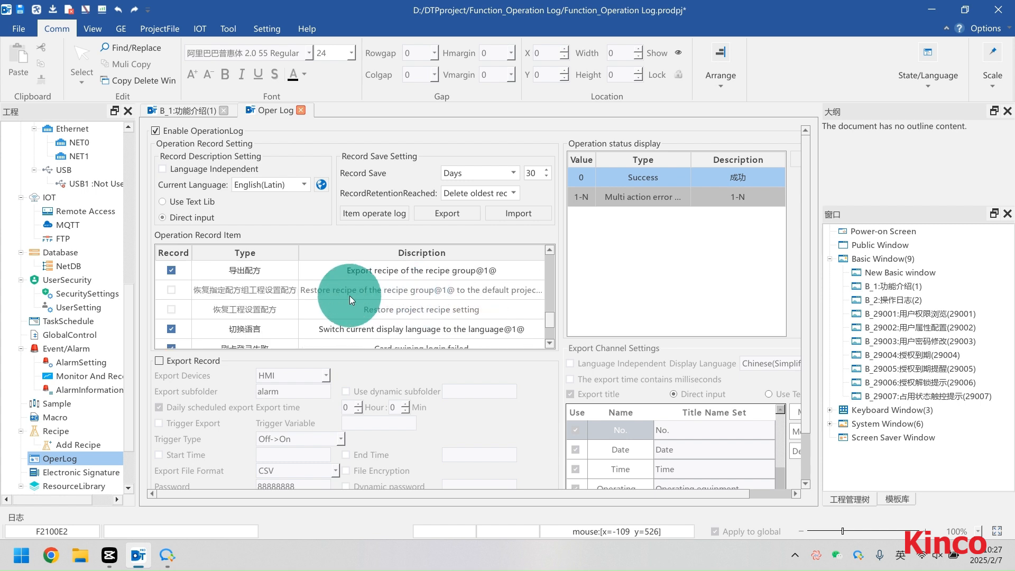
pyautogui.scroll(-3, 404, 295)
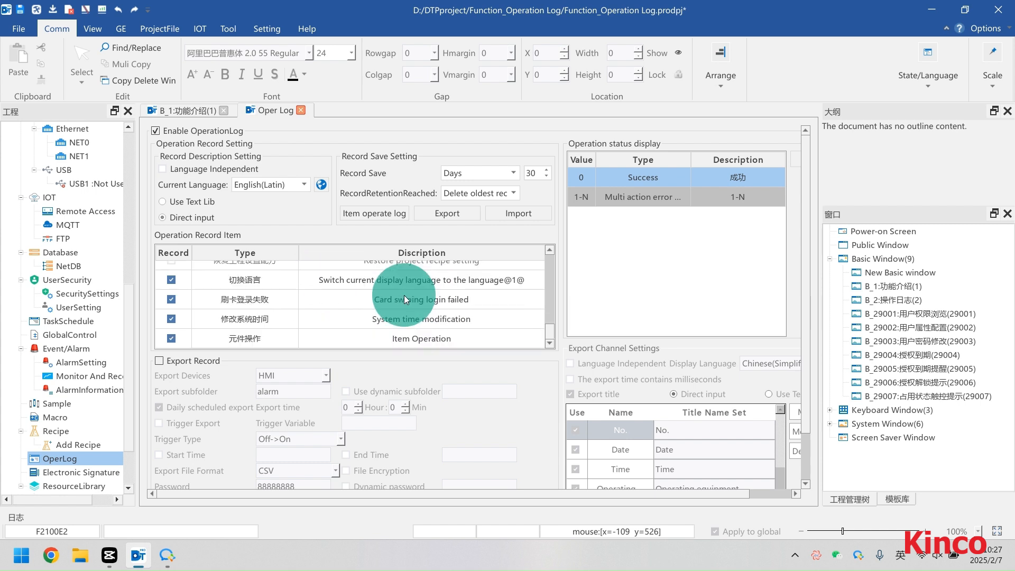
pyautogui.scroll(-1, 404, 295)
pyautogui.click(261, 313)
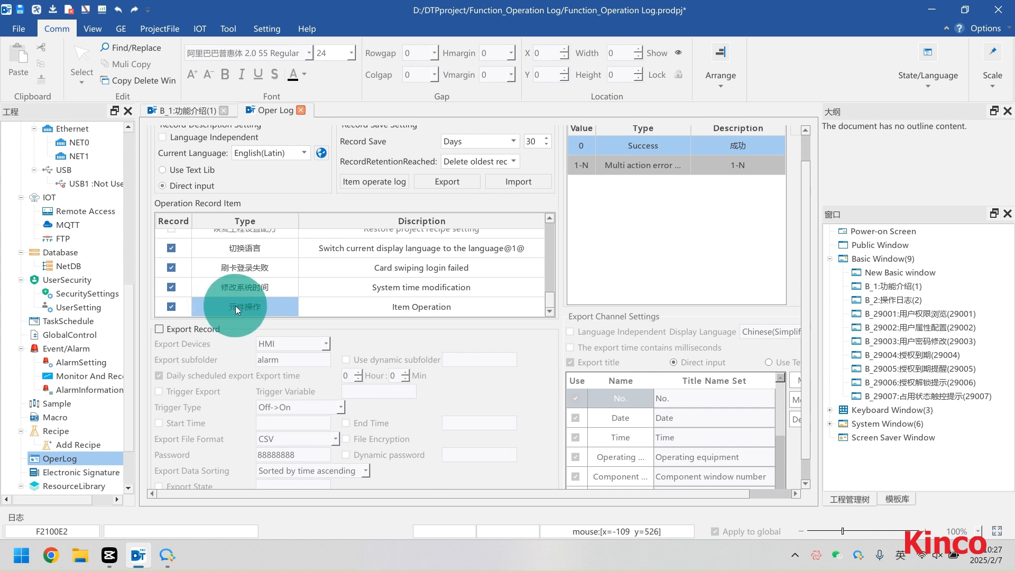
pyautogui.click(355, 307)
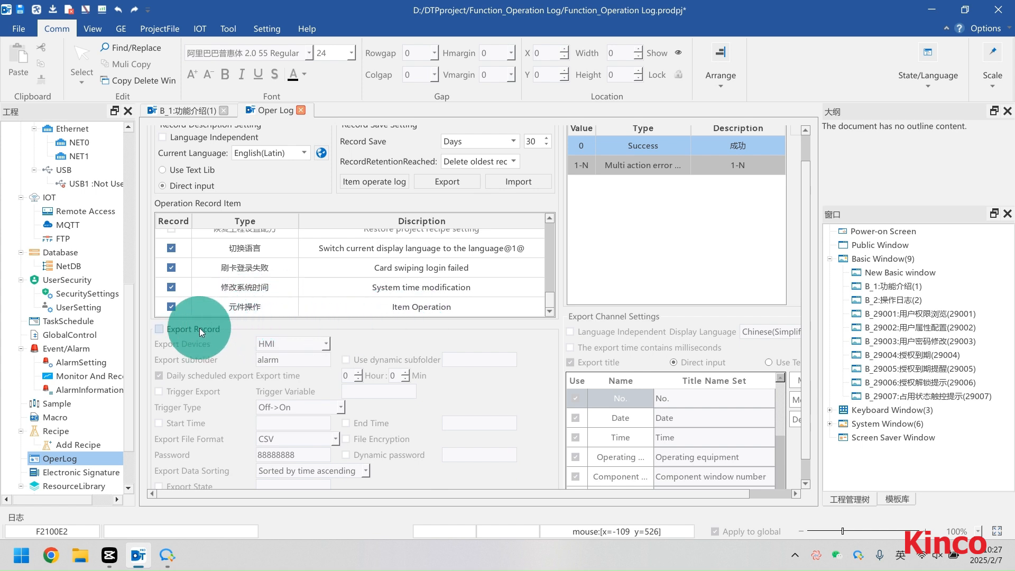
# Step: Enable Export Record for the operation log and check the export device options, keeping HMI and the alarm subfolder
pyautogui.click(185, 329)
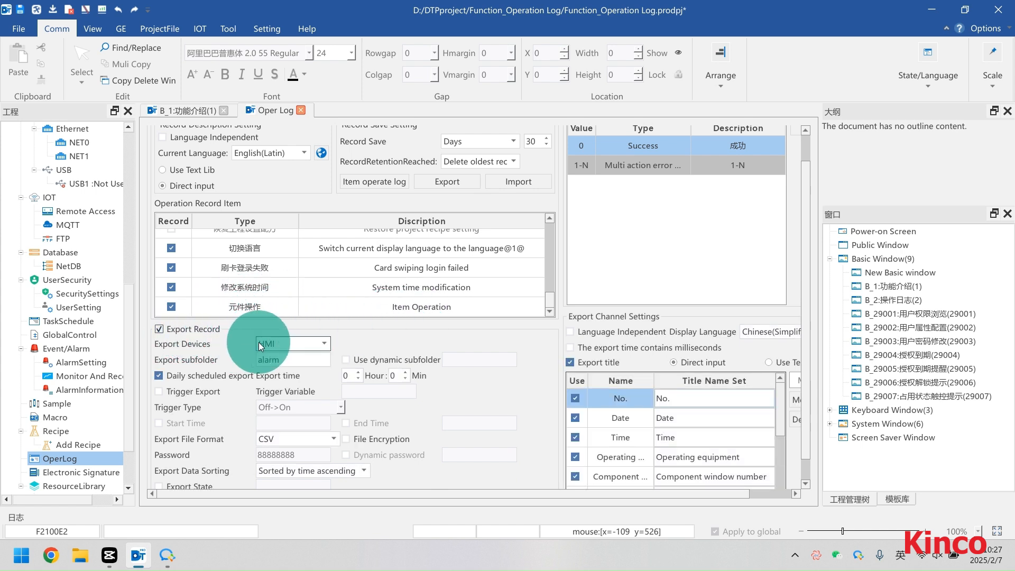
pyautogui.scroll(-1, 230, 352)
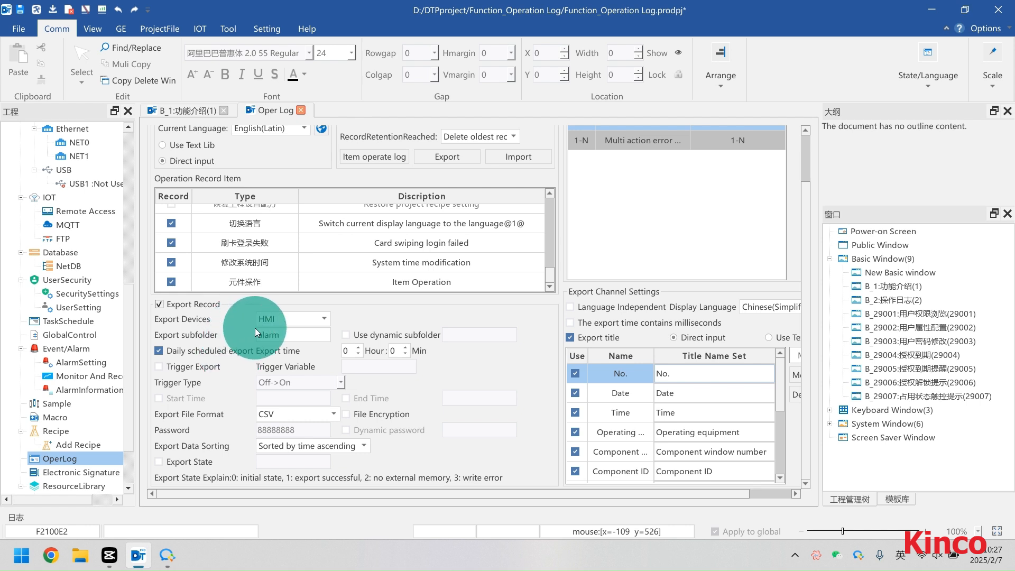
pyautogui.click(311, 319)
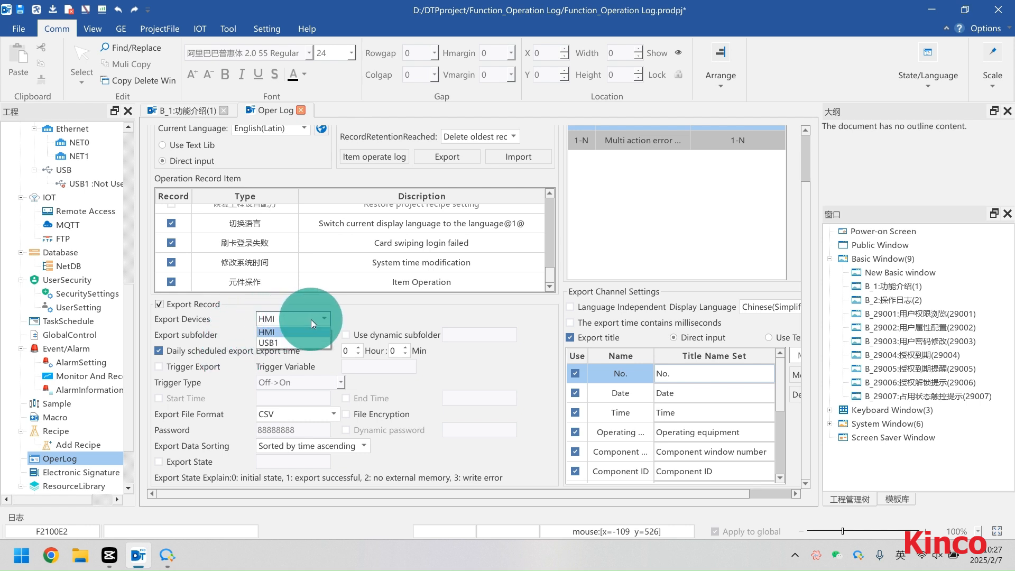
pyautogui.click(311, 319)
pyautogui.click(298, 334)
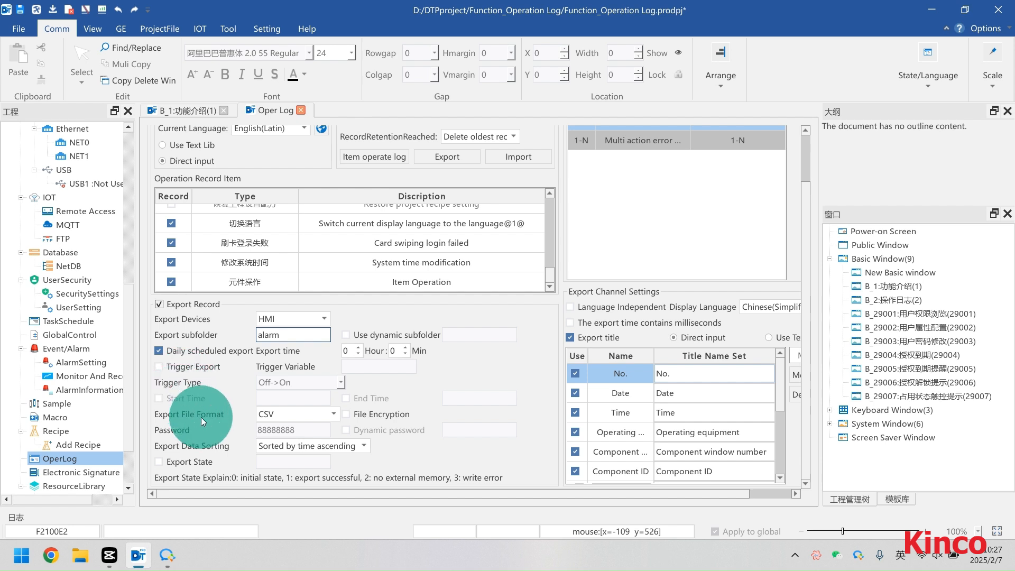
# Step: Examine the Export Channel Settings and the list of exportable columns with their title names
pyautogui.moveTo(349, 494); pyautogui.dragTo(447, 498)
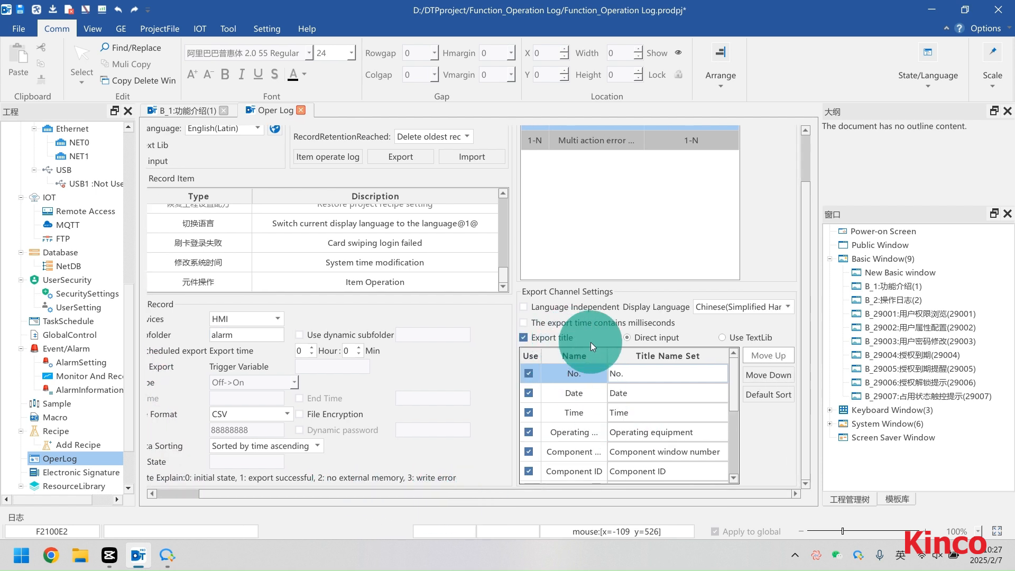
pyautogui.click(665, 411)
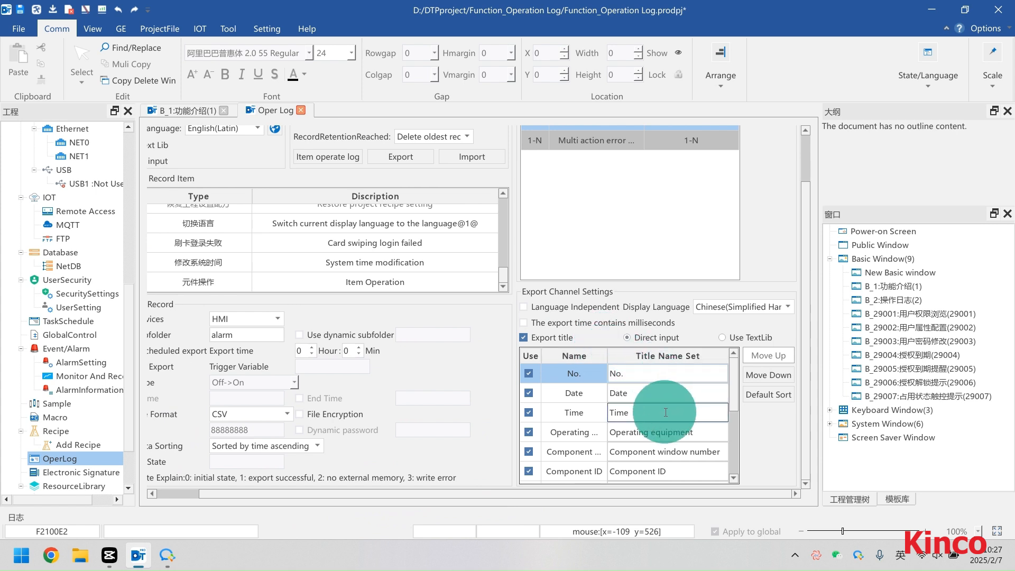
pyautogui.scroll(-1, 666, 440)
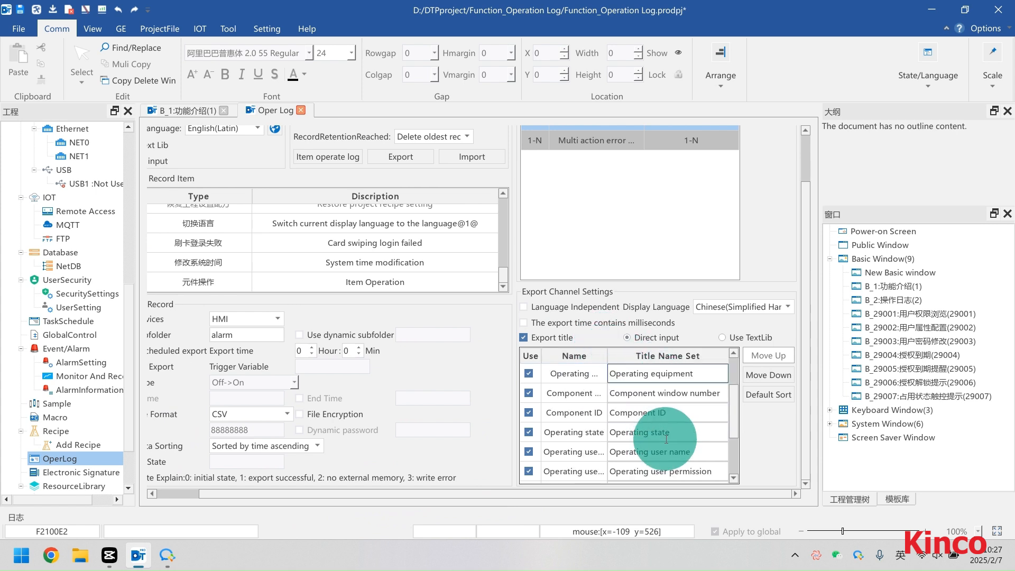
pyautogui.scroll(-1, 666, 440)
pyautogui.scroll(-1, 666, 440)
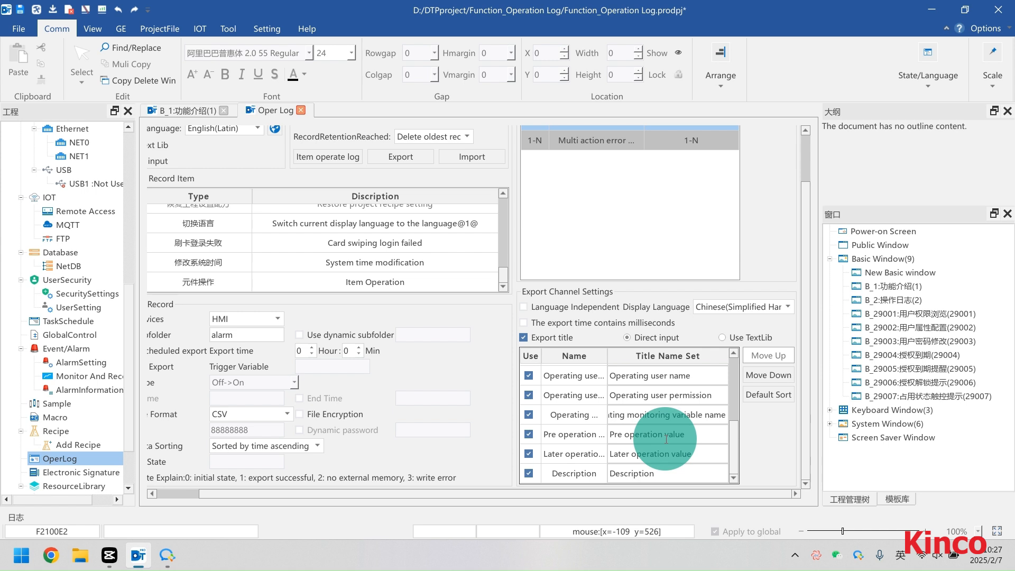
pyautogui.moveTo(605, 493); pyautogui.dragTo(504, 484)
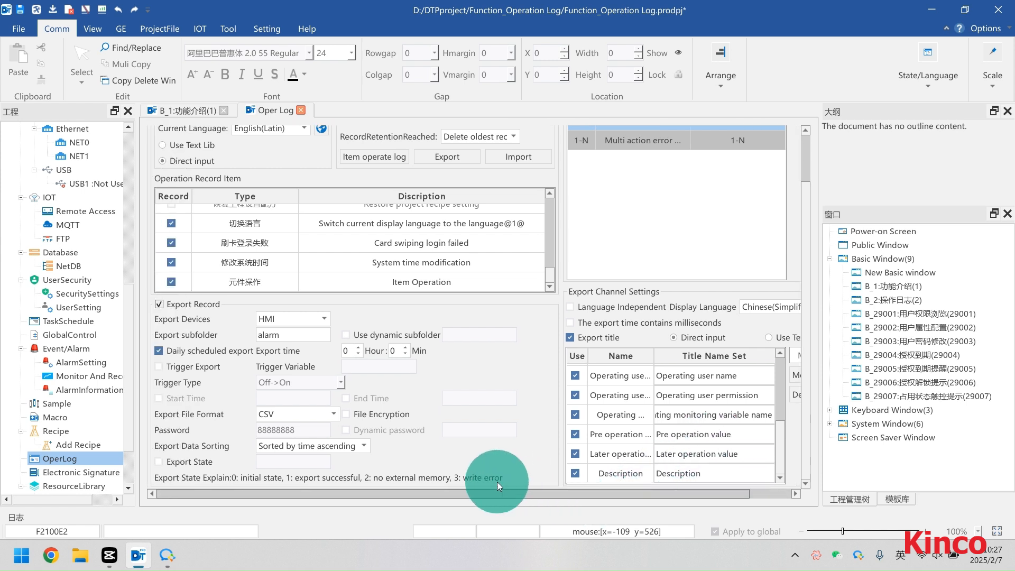
# Step: Set the operation log's Record Save period to 365 days
pyautogui.scroll(3, 442, 165)
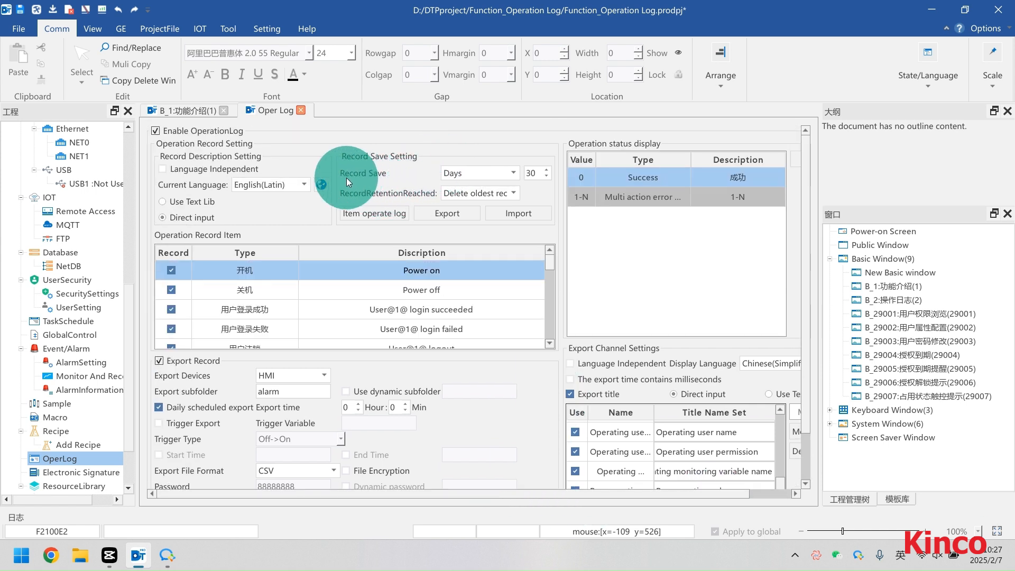
pyautogui.click(483, 172)
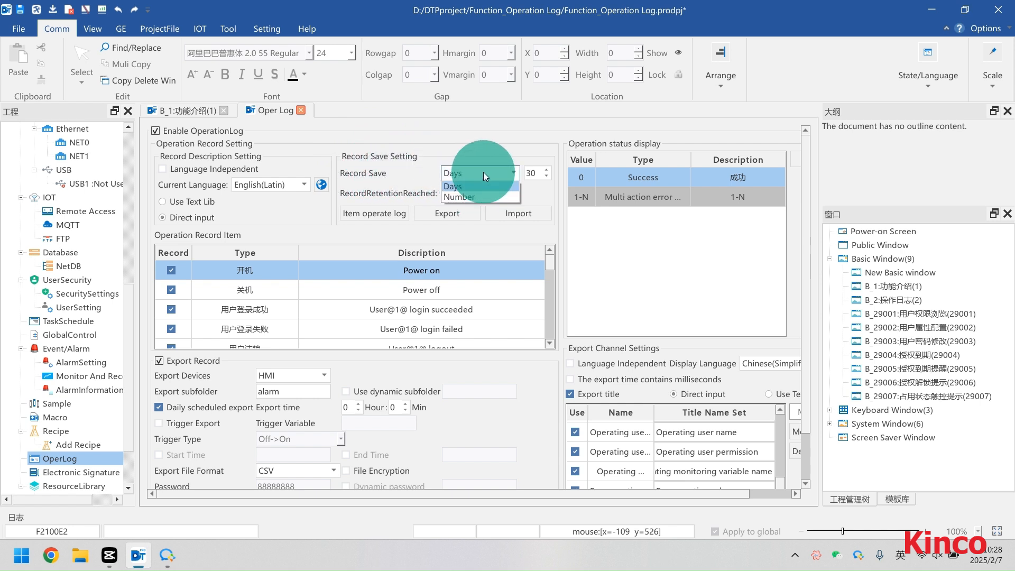
pyautogui.click(537, 182)
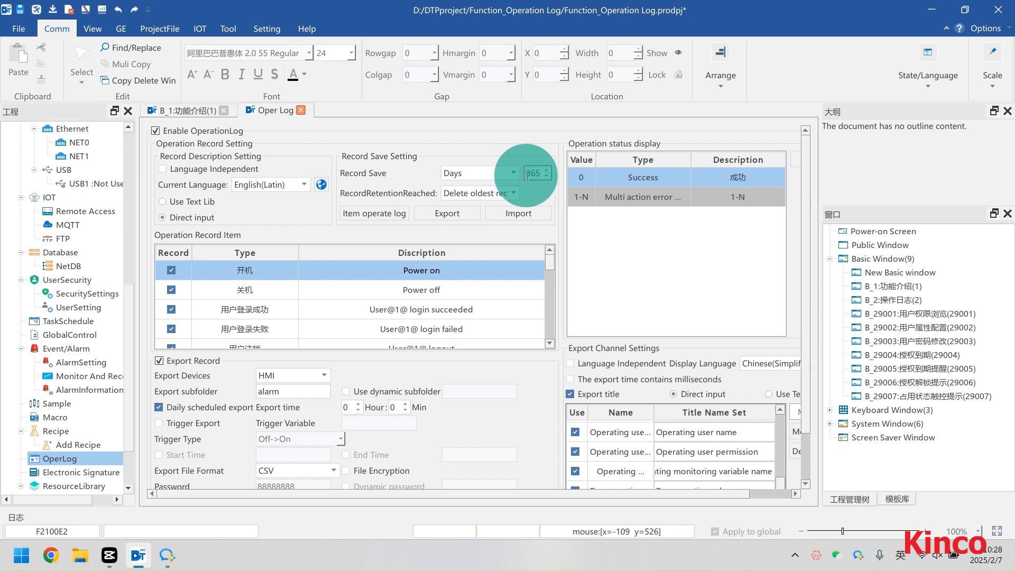
pyautogui.moveTo(541, 174); pyautogui.dragTo(522, 170)
# Step: Try saving records by Number with a limit of 100000, and return Record Save to Days
pyautogui.click(462, 174)
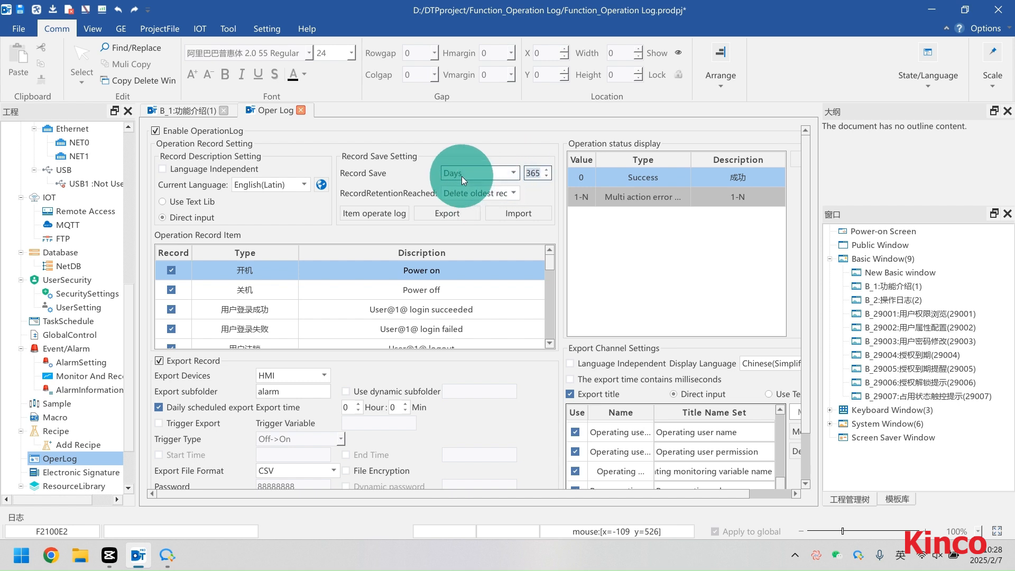
pyautogui.click(458, 194)
pyautogui.click(552, 174)
pyautogui.write('00000')
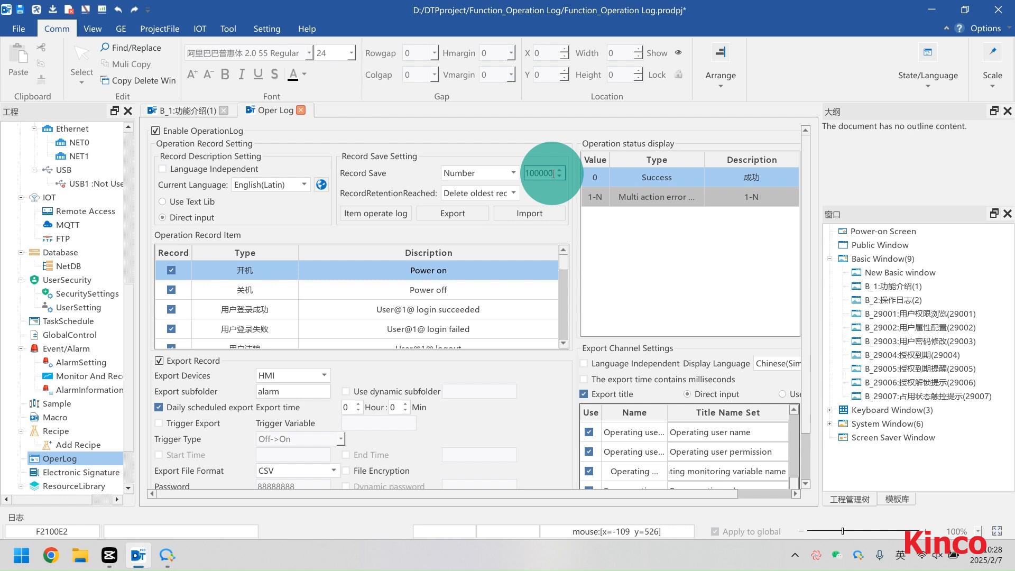
pyautogui.click(469, 173)
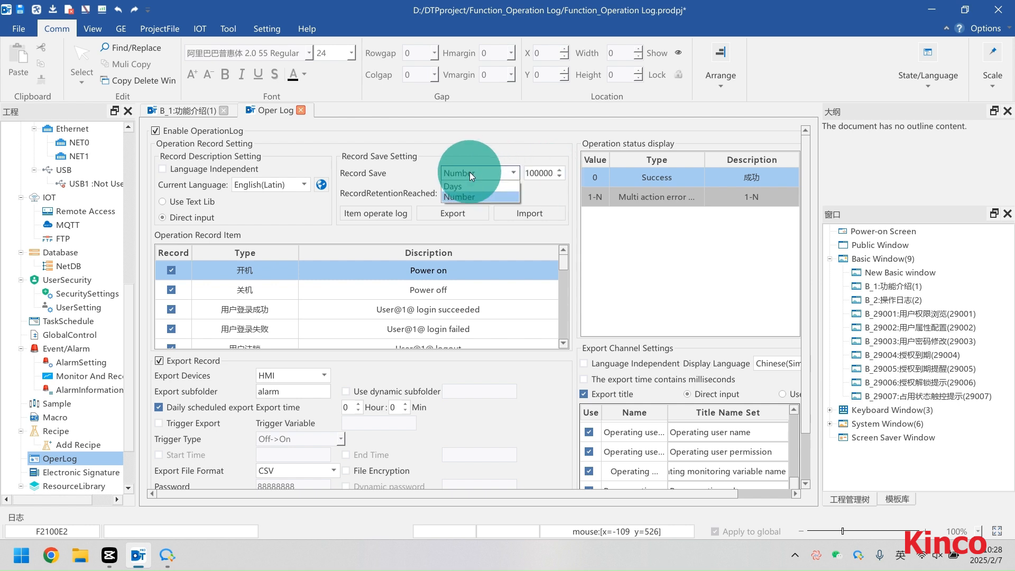
pyautogui.click(468, 185)
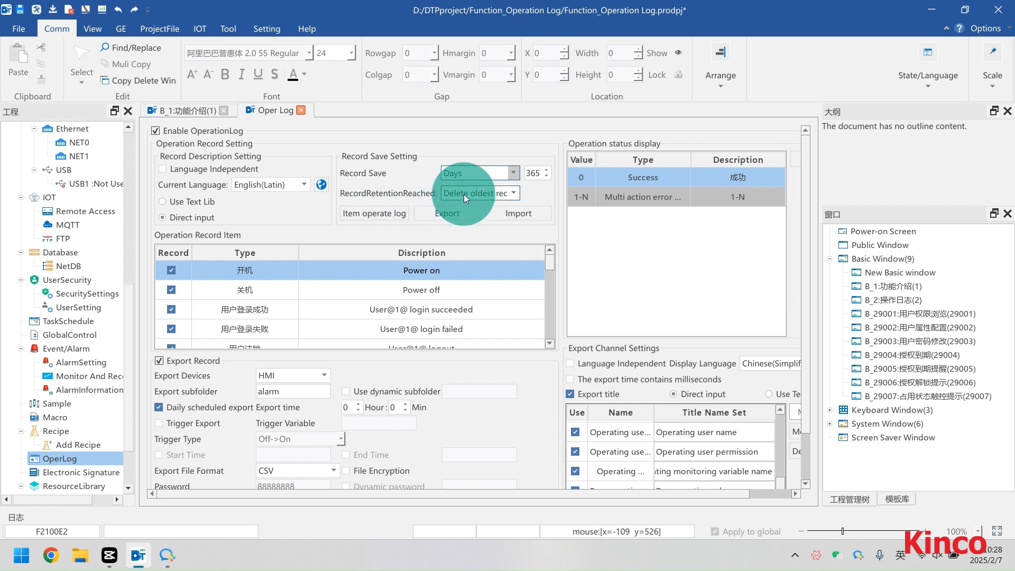
# Step: Try the option of not saving new records for RecordRetentionReached, and restore deletion of the oldest record
pyautogui.click(485, 193)
pyautogui.click(499, 217)
pyautogui.click(512, 195)
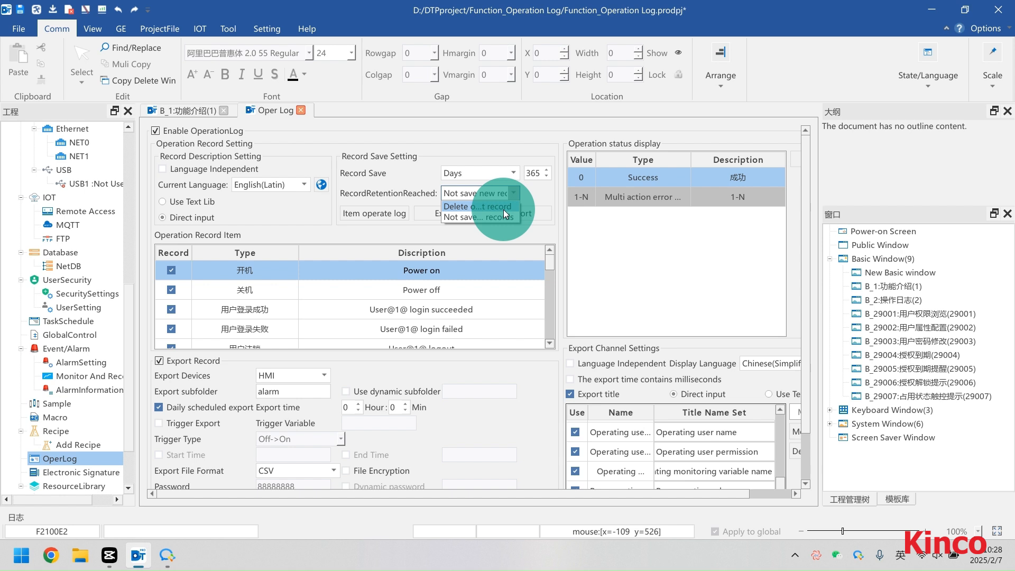
pyautogui.click(504, 209)
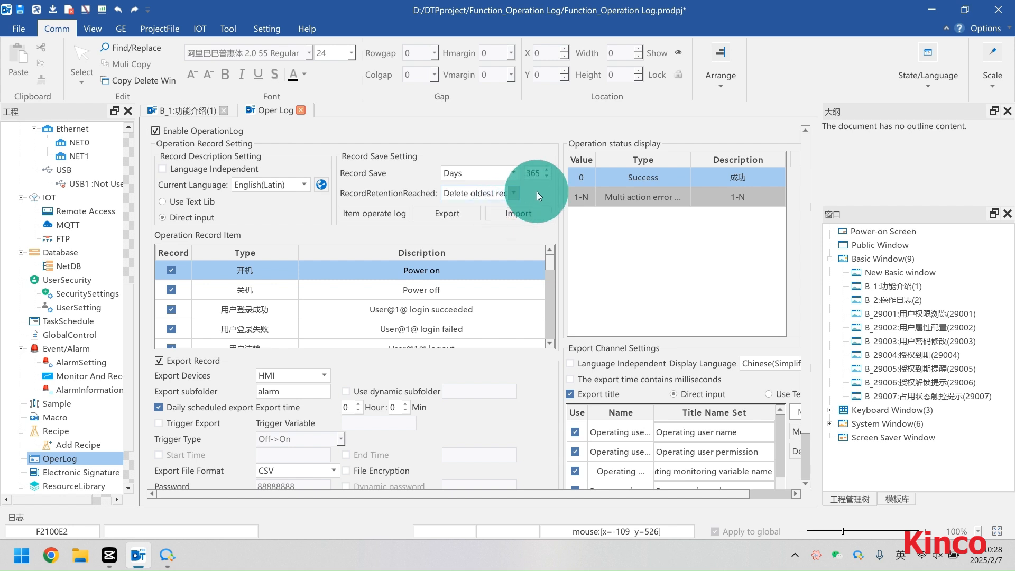
# Step: Examine the component operation log entries of window B_1:功能介绍 in the item operate log, including their watch variables and language descriptions
pyautogui.click(366, 215)
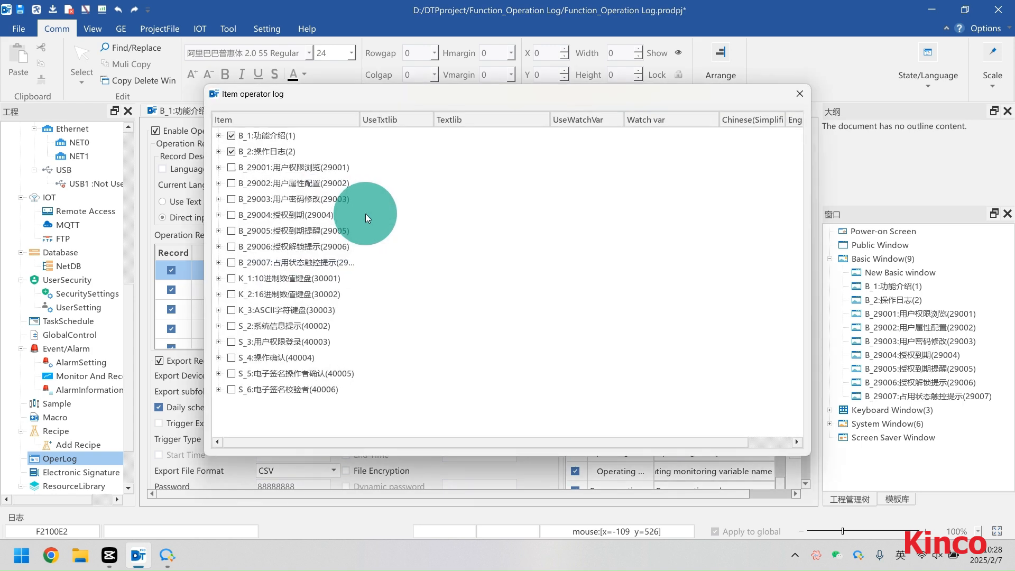
pyautogui.click(219, 137)
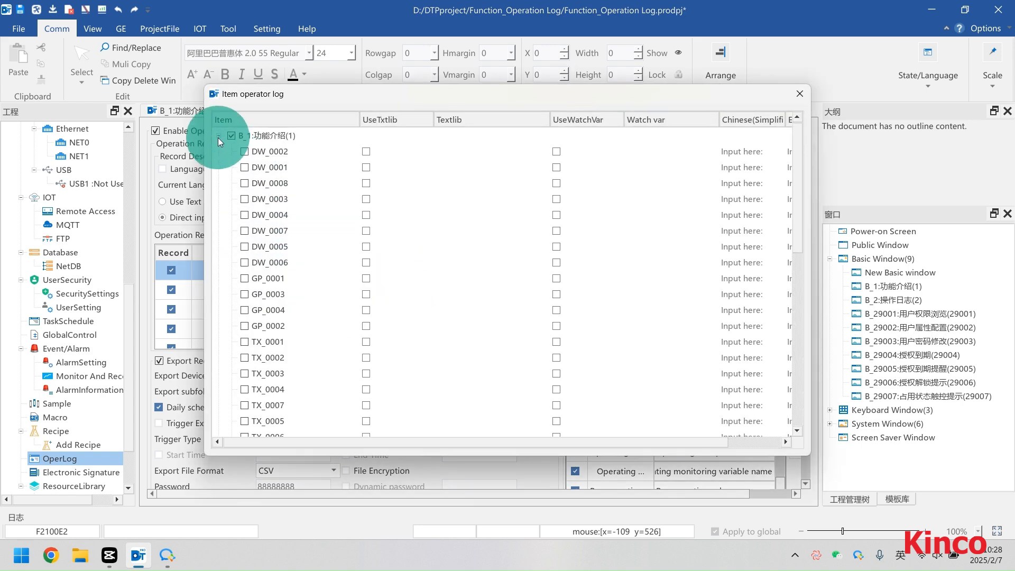
pyautogui.scroll(-4, 467, 271)
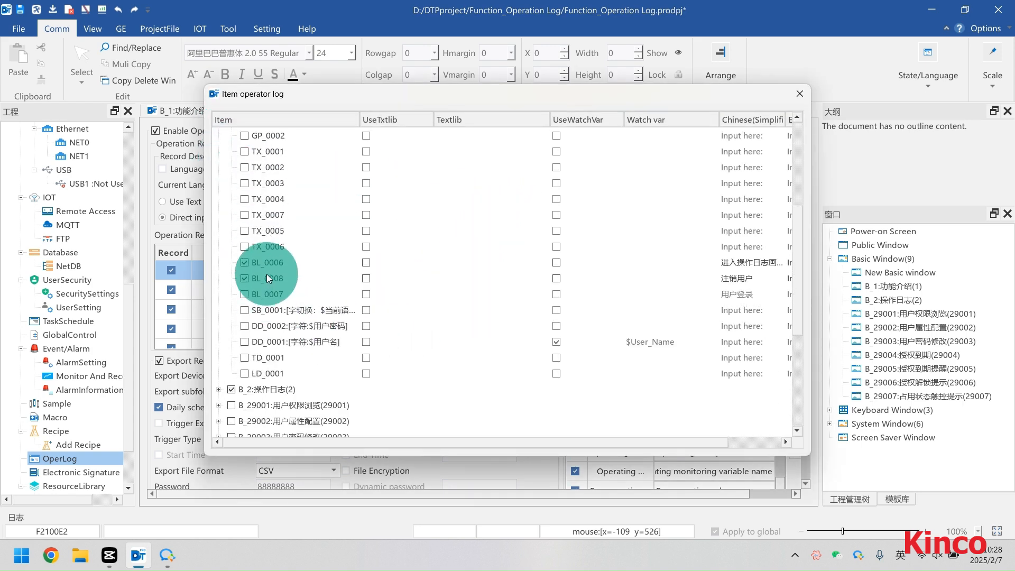
pyautogui.moveTo(664, 442); pyautogui.dragTo(719, 442)
pyautogui.click(698, 264)
pyautogui.click(681, 278)
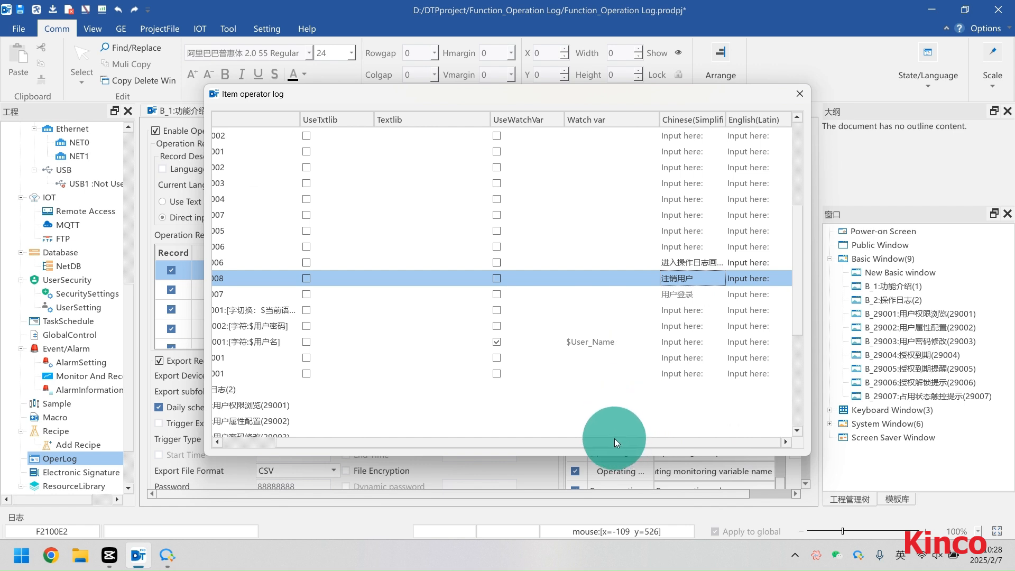
pyautogui.moveTo(620, 439); pyautogui.dragTo(406, 406)
pyautogui.scroll(2, 238, 159)
pyautogui.click(218, 135)
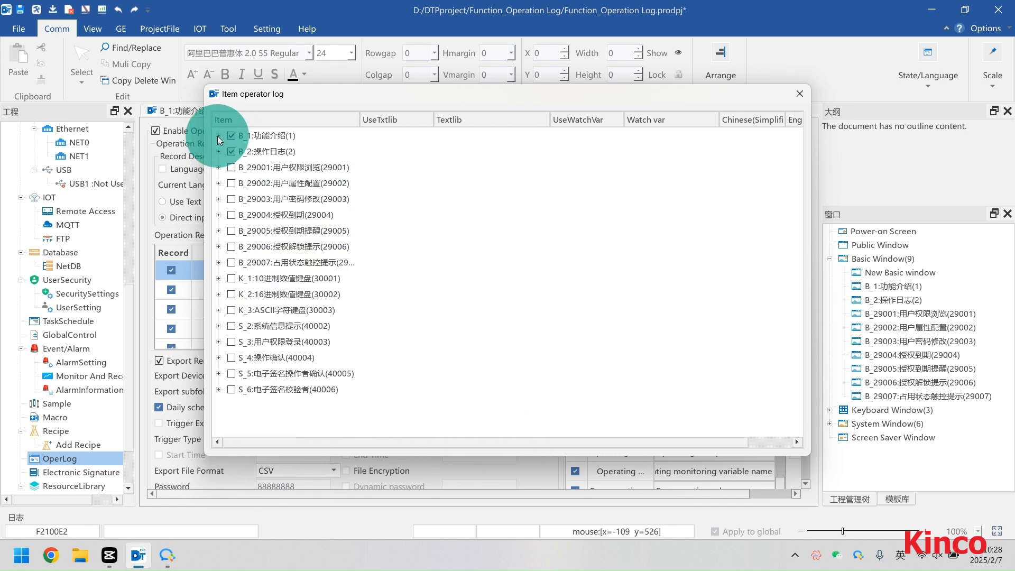
# Step: Review the component log entries of windows B_2:操作日志 and B_29001:用户权限浏览, and close the item operate log
pyautogui.click(218, 151)
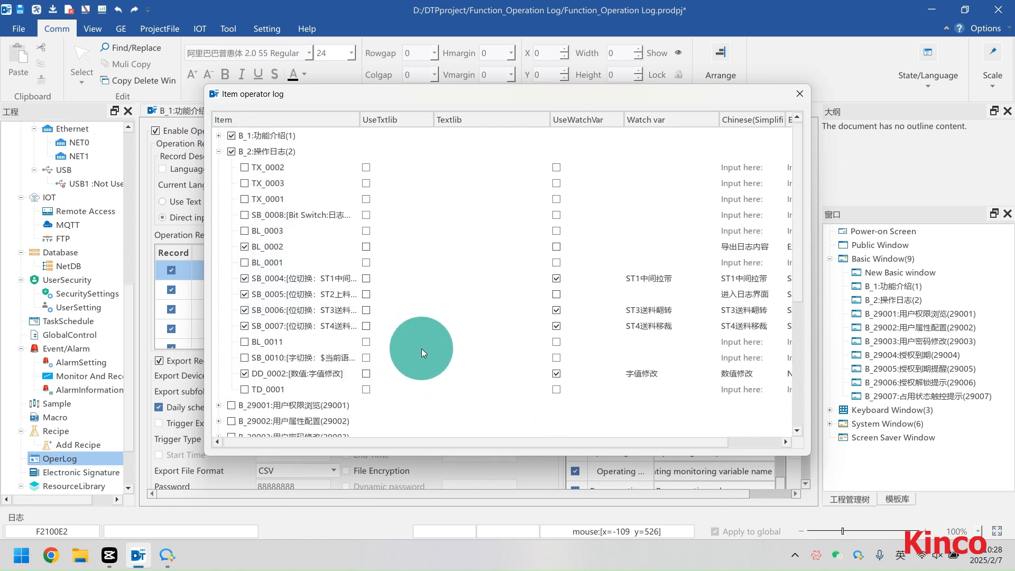
pyautogui.click(220, 152)
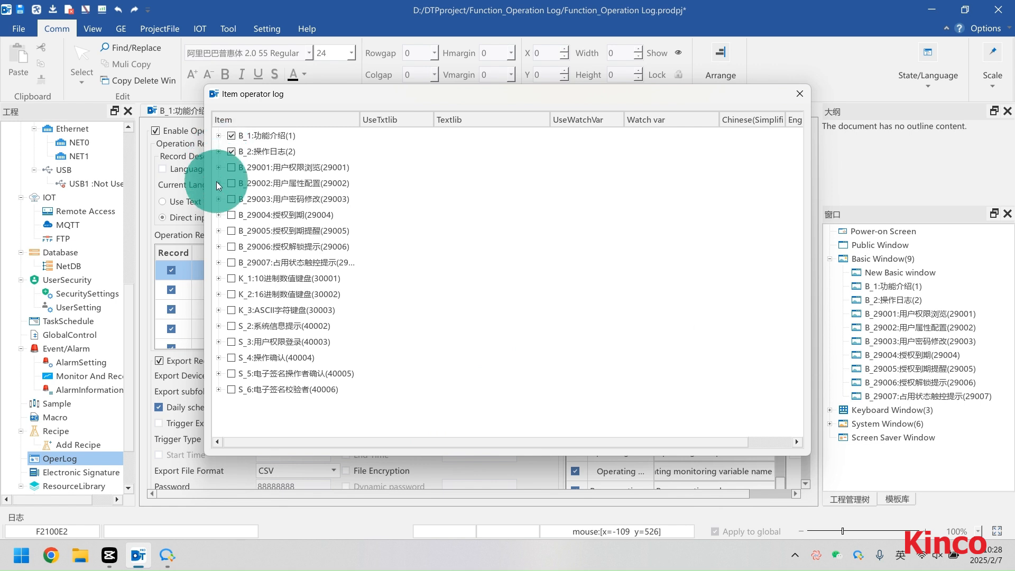
pyautogui.click(218, 167)
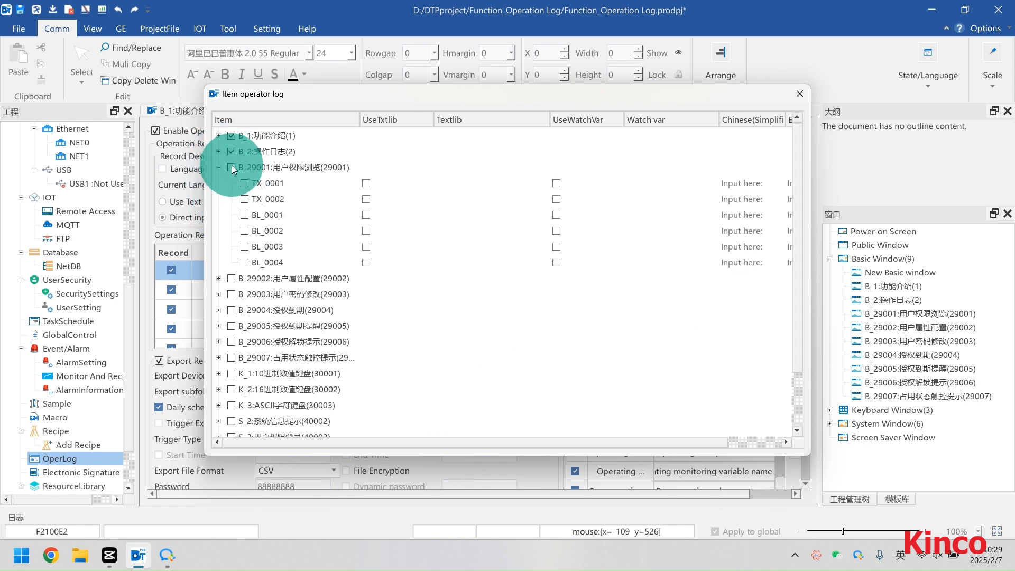
pyautogui.click(231, 166)
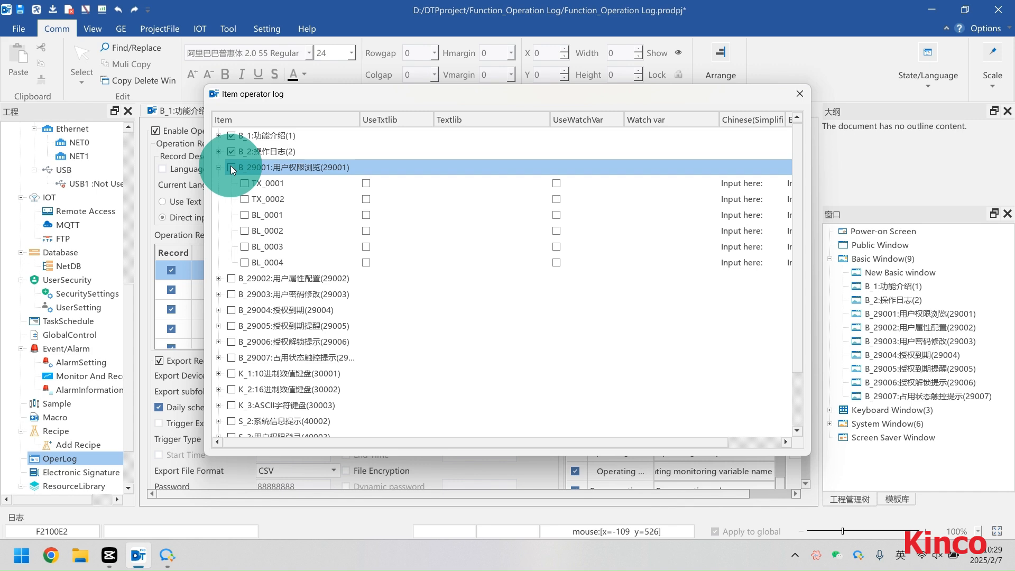
pyautogui.click(219, 168)
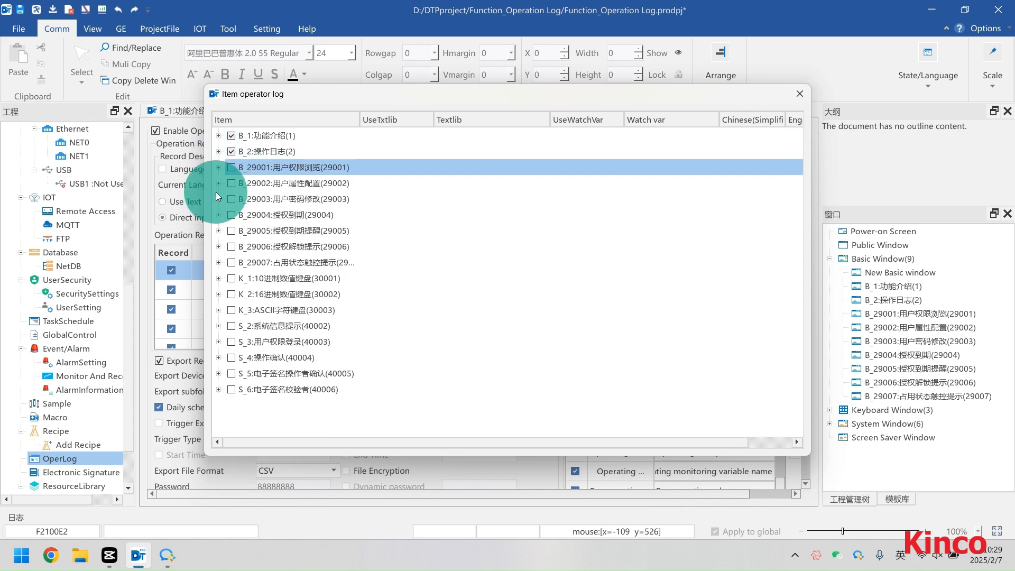
pyautogui.click(791, 96)
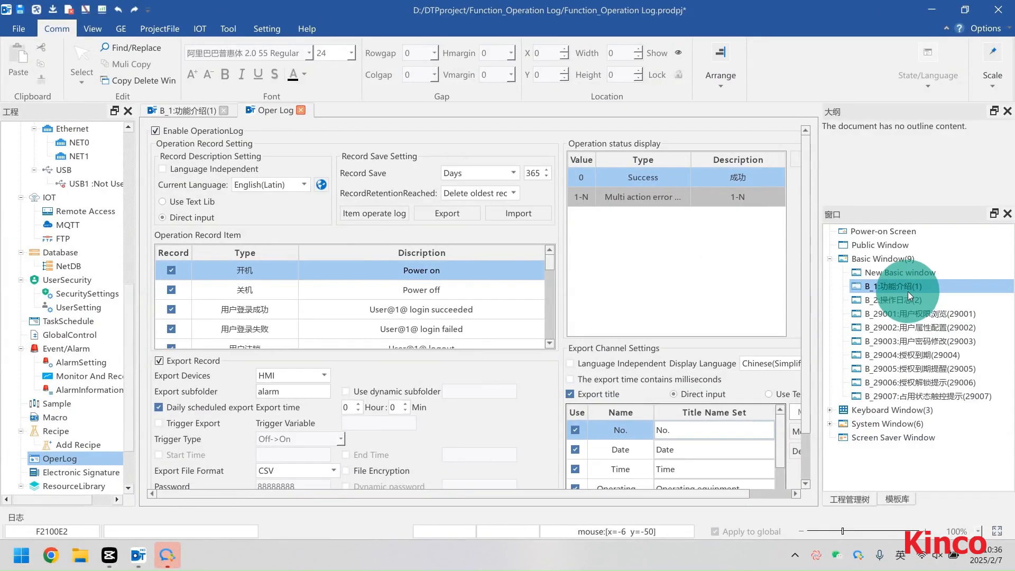
# Step: Open window B_1:功能介绍 and examine the Login button's action and its touch and operation recording settings
pyautogui.doubleClick(902, 287)
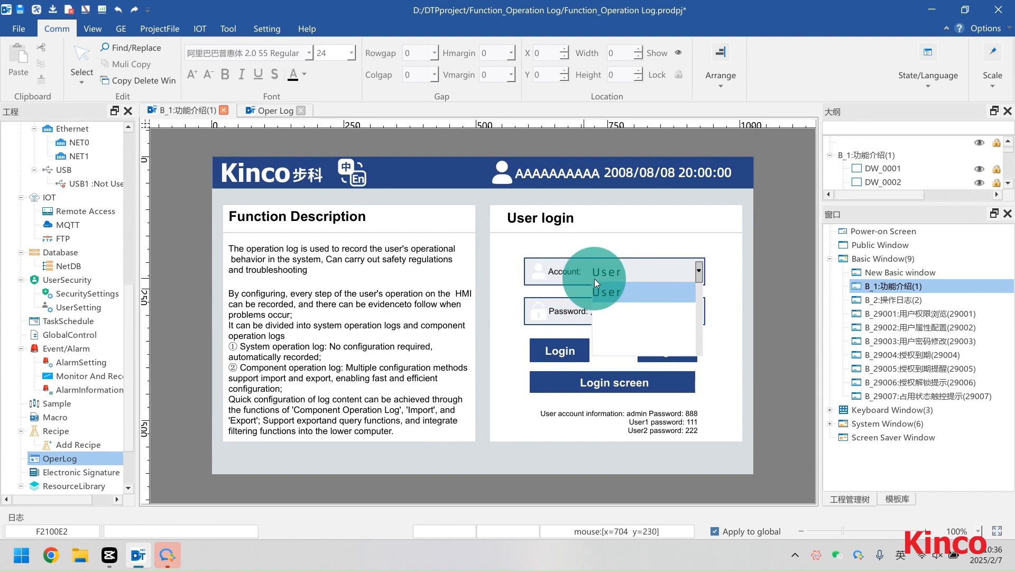
pyautogui.doubleClick(555, 258)
pyautogui.press('Escape')
pyautogui.click(565, 351)
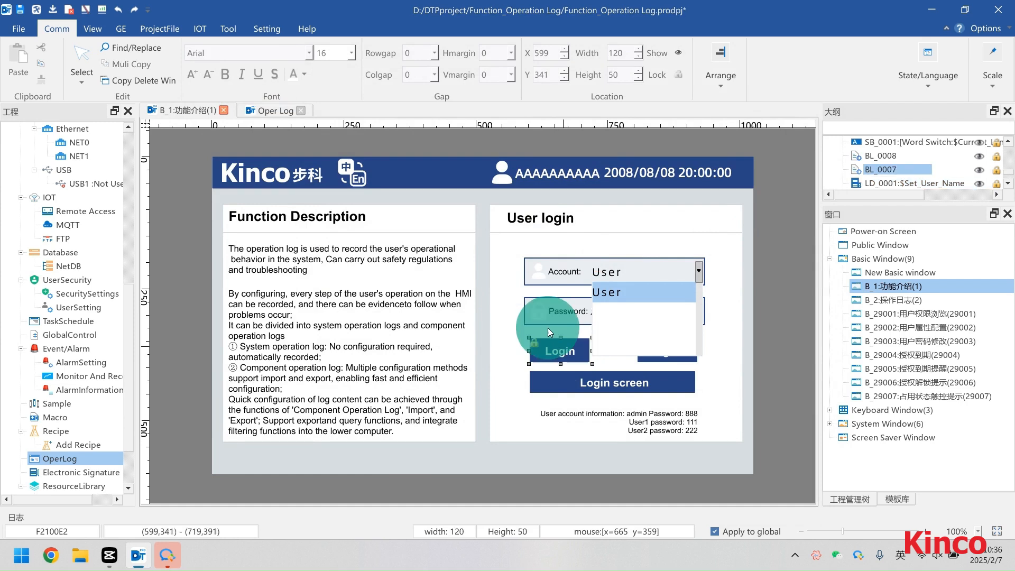
pyautogui.doubleClick(564, 351)
pyautogui.doubleClick(547, 141)
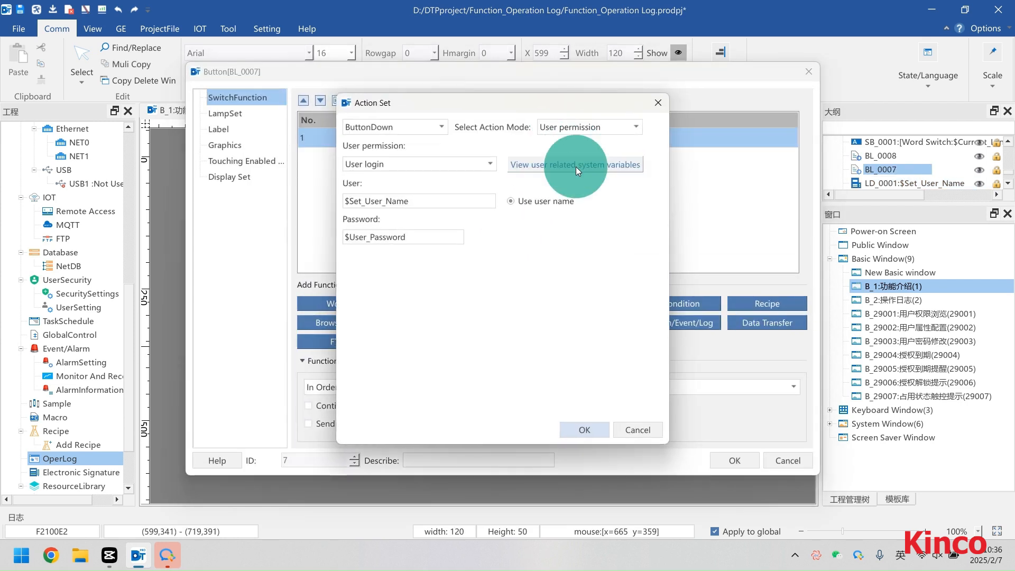
pyautogui.click(586, 428)
pyautogui.click(253, 162)
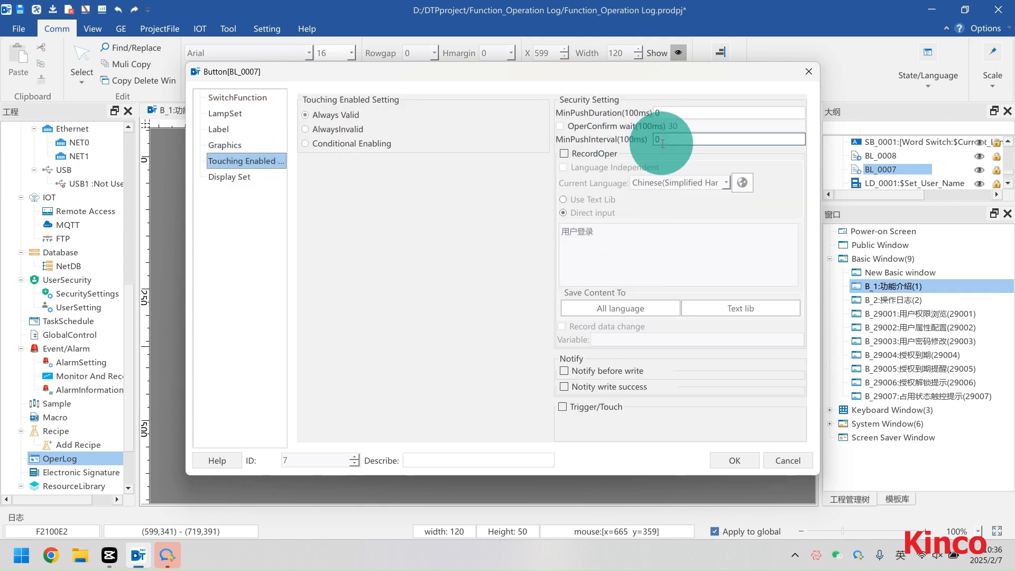
pyautogui.click(734, 460)
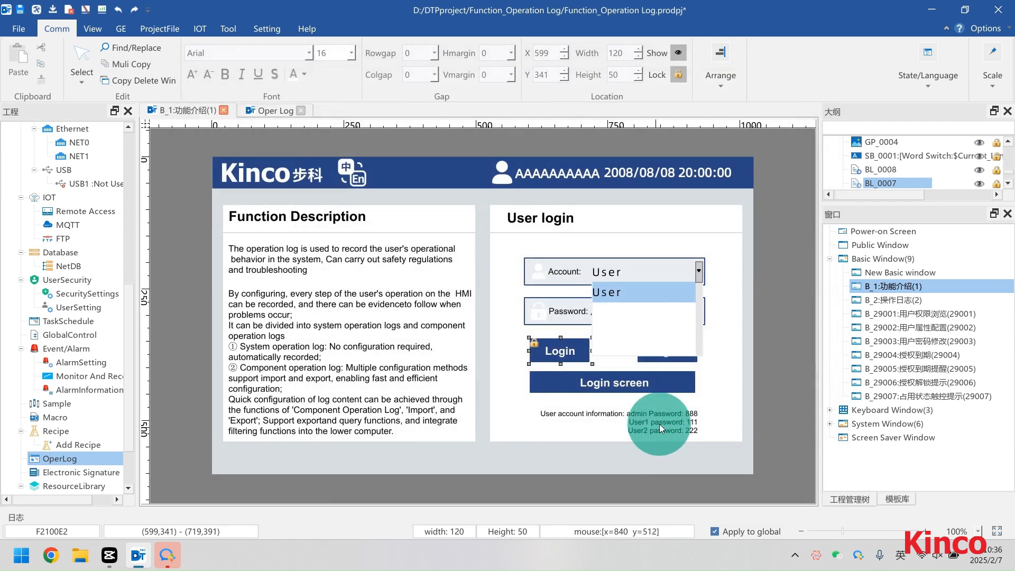
# Step: Check the action assigned to the logout button beside the Login button
pyautogui.doubleClick(664, 360)
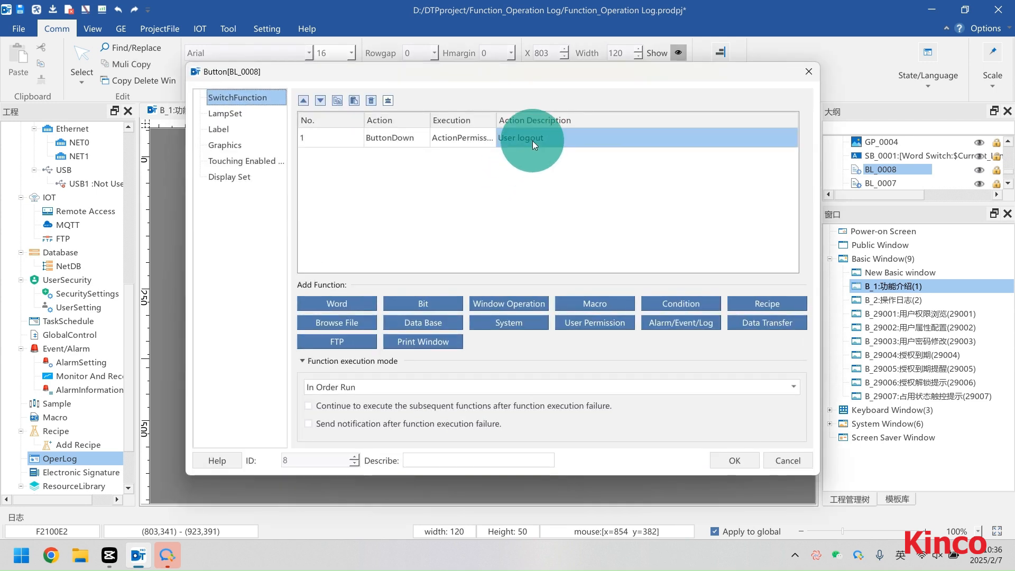
pyautogui.doubleClick(532, 141)
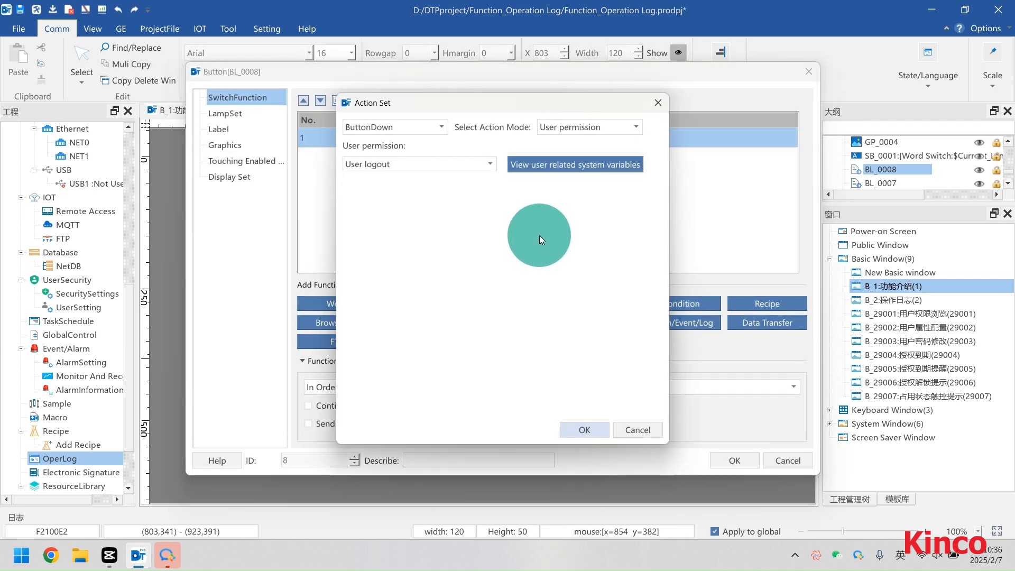
pyautogui.press('Return')
pyautogui.press('Return')
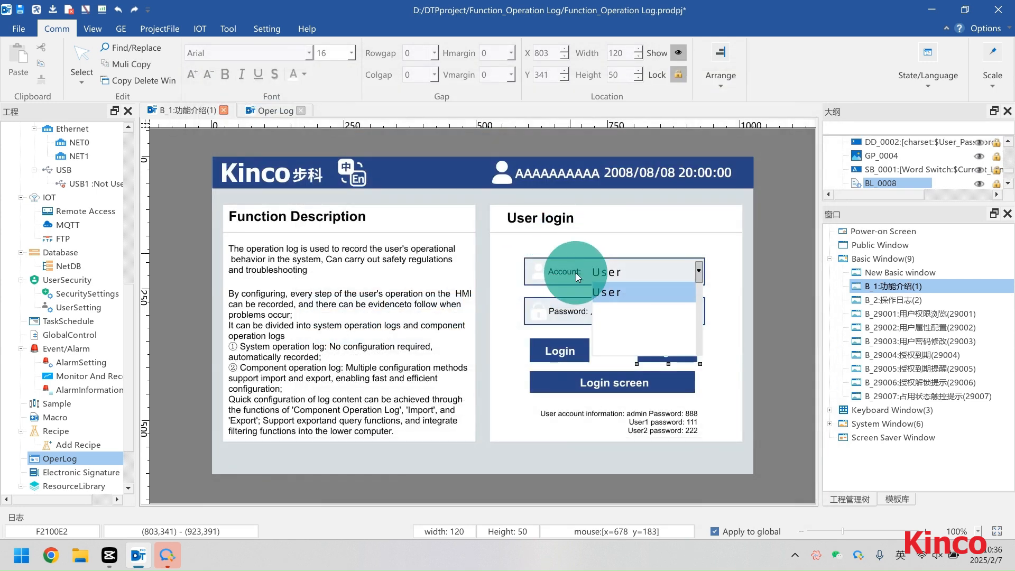
# Step: Examine the Login screen button's window action, together with its permission control and operation recording settings
pyautogui.doubleClick(578, 384)
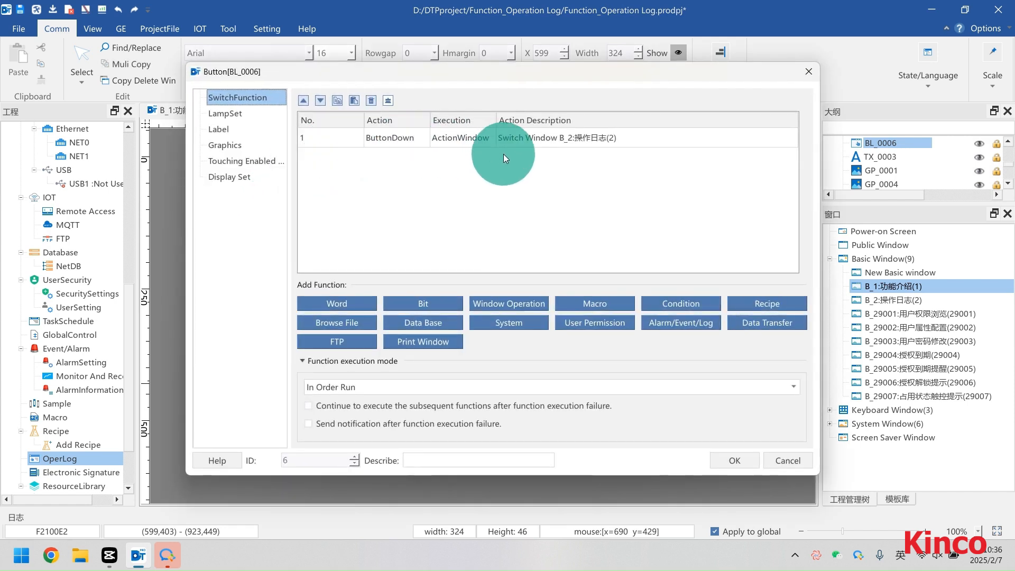
pyautogui.doubleClick(512, 141)
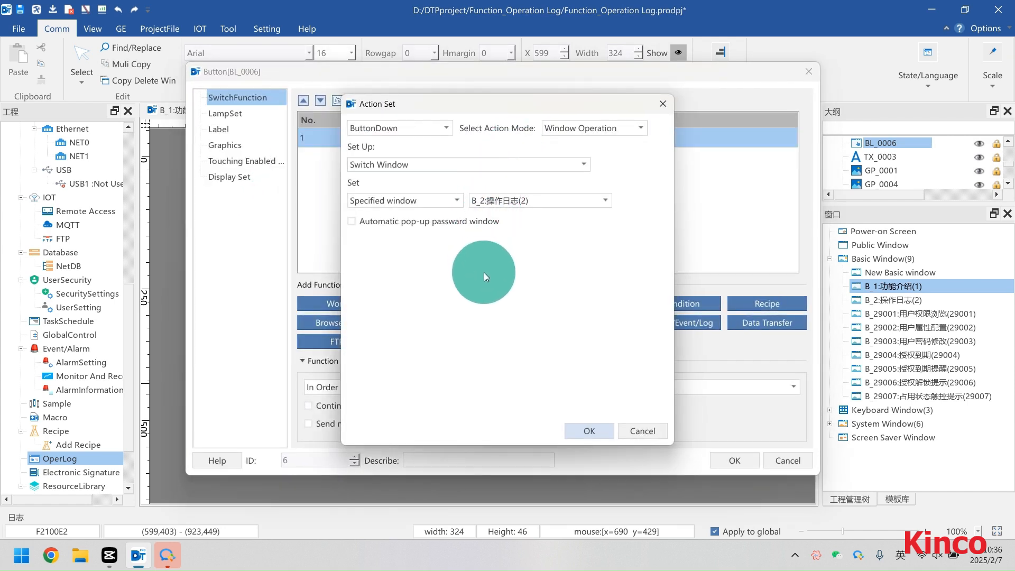
pyautogui.click(582, 431)
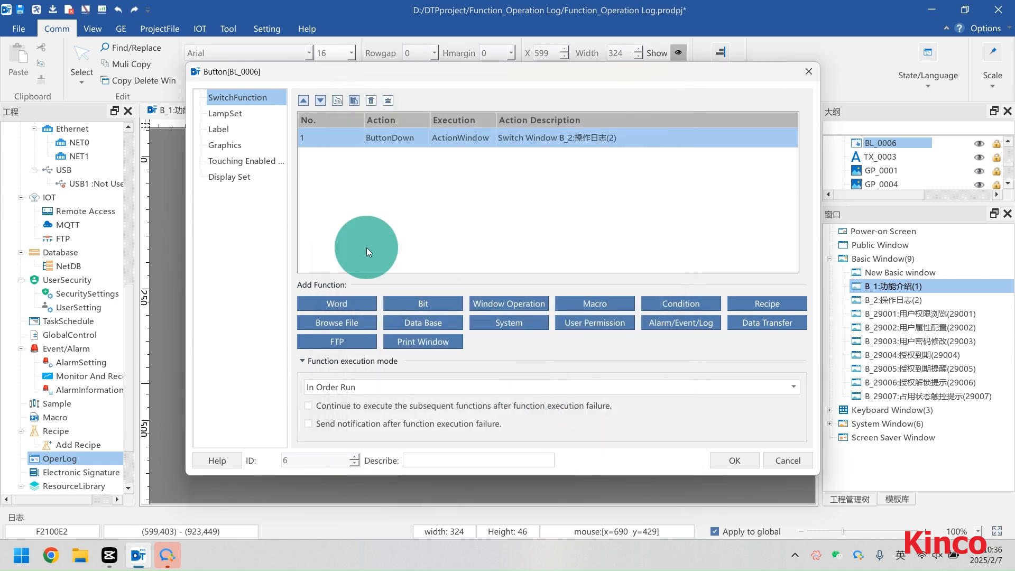
pyautogui.click(223, 163)
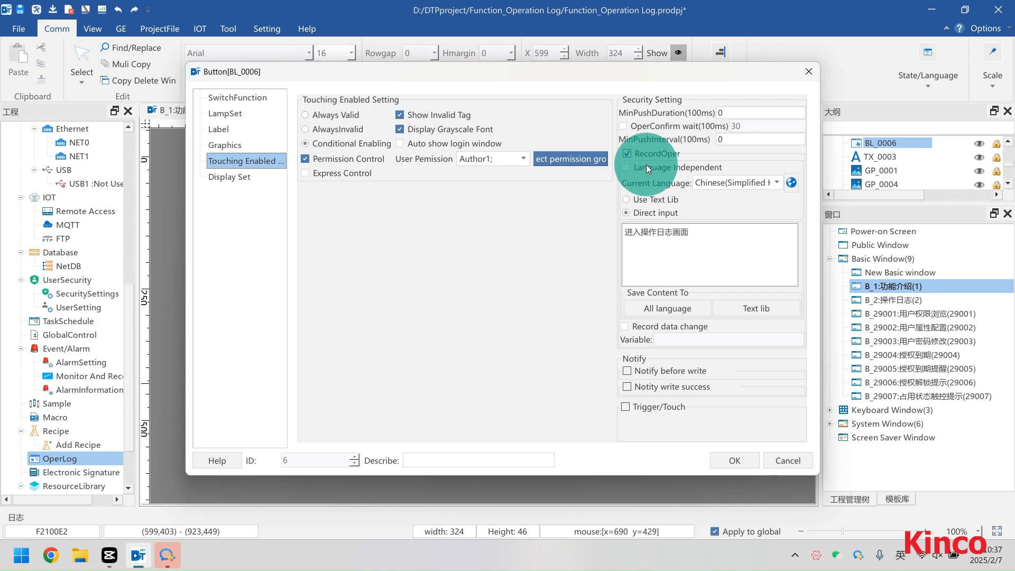
pyautogui.click(733, 460)
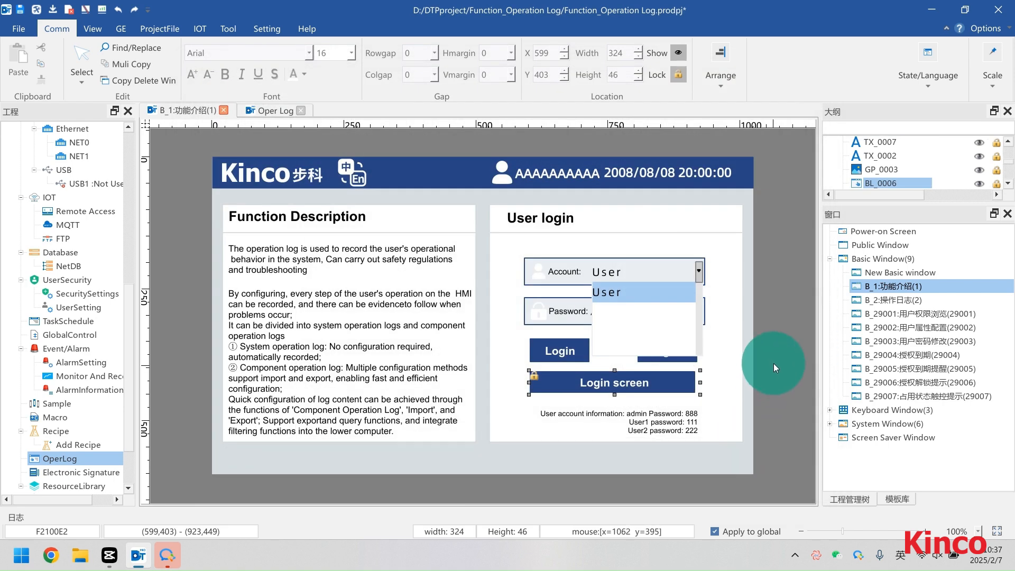
# Step: Open window B_2:操作日志 in the editor
pyautogui.click(543, 284)
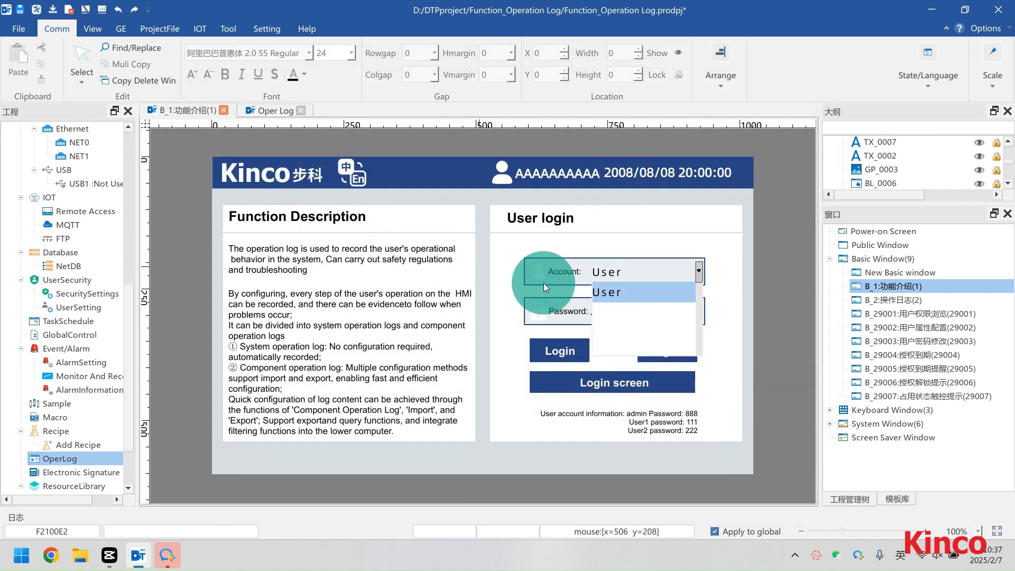
pyautogui.doubleClick(889, 298)
pyautogui.click(721, 329)
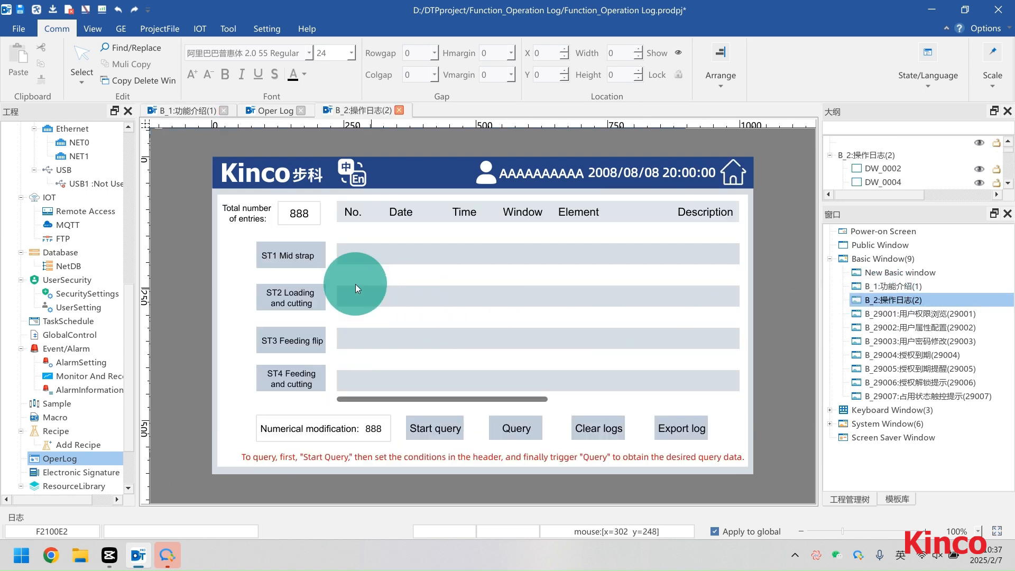
# Step: Start a new Event element, try its History event, Alarm and Electronic signature options, and restore Current event with only Operator log
pyautogui.click(121, 28)
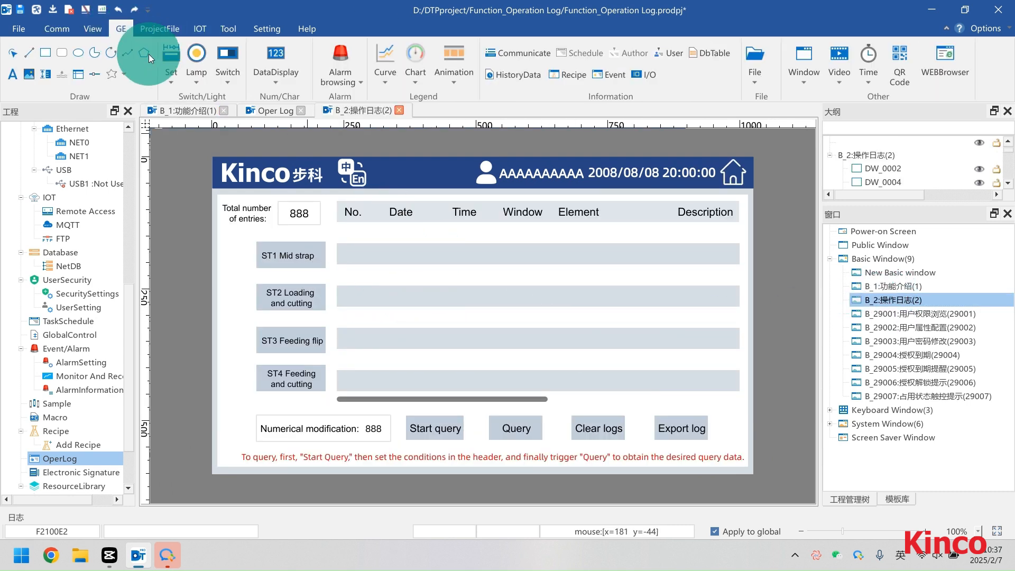
pyautogui.click(620, 74)
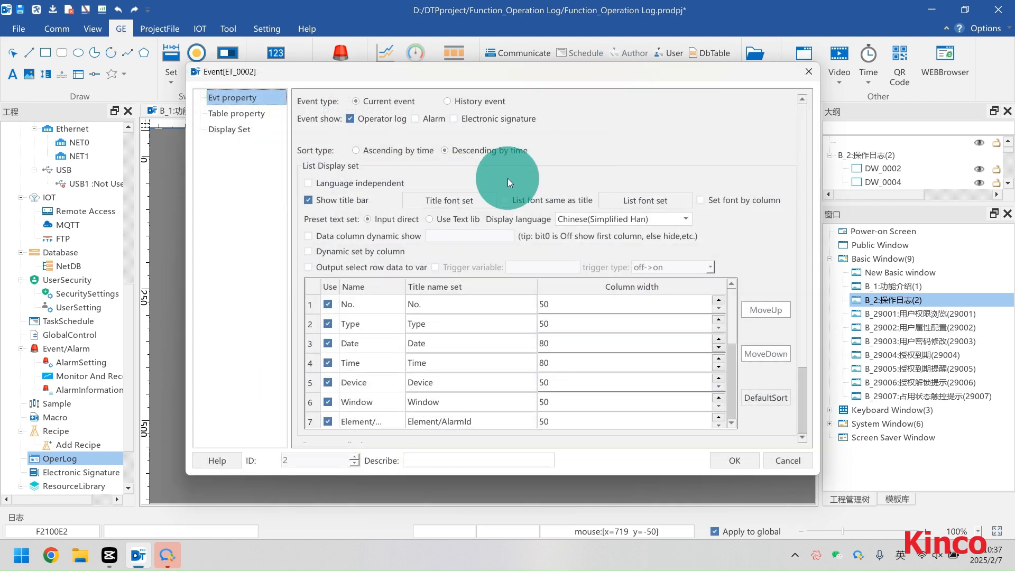
pyautogui.click(446, 101)
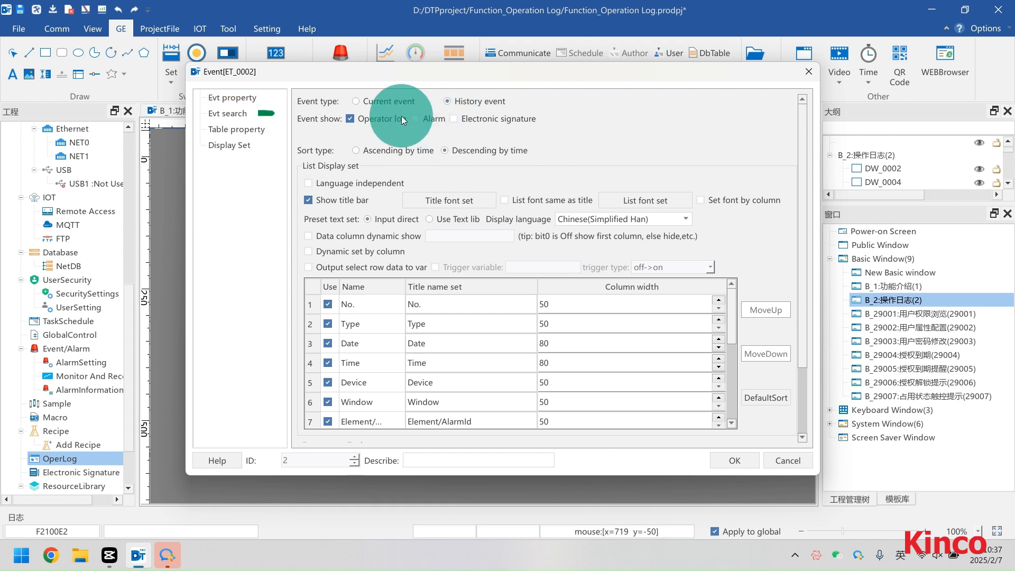
pyautogui.click(385, 100)
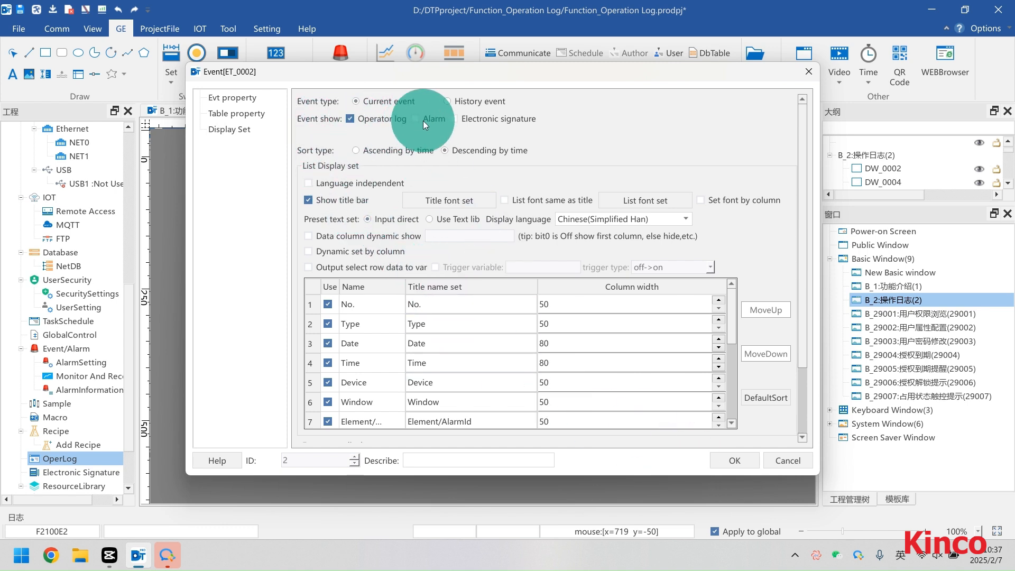
pyautogui.click(461, 119)
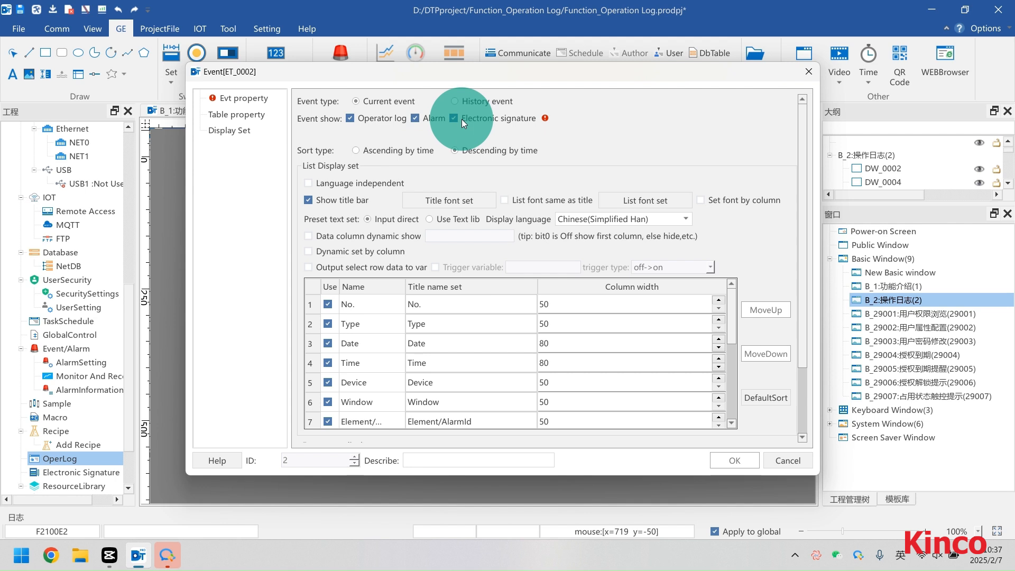
pyautogui.click(454, 119)
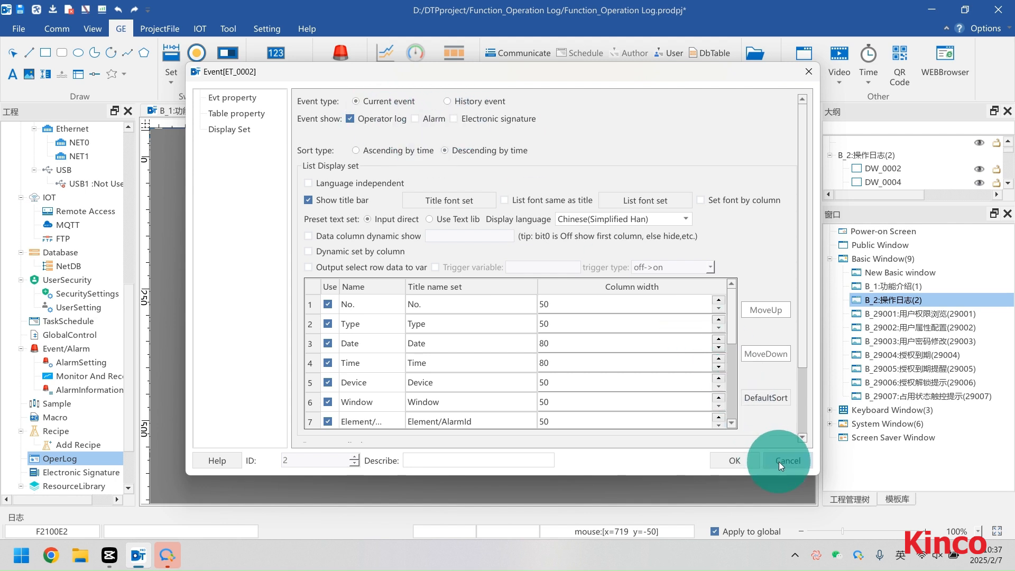
# Step: Place the new Event table over the existing log table in B_2:操作日志, and delete it
pyautogui.click(735, 462)
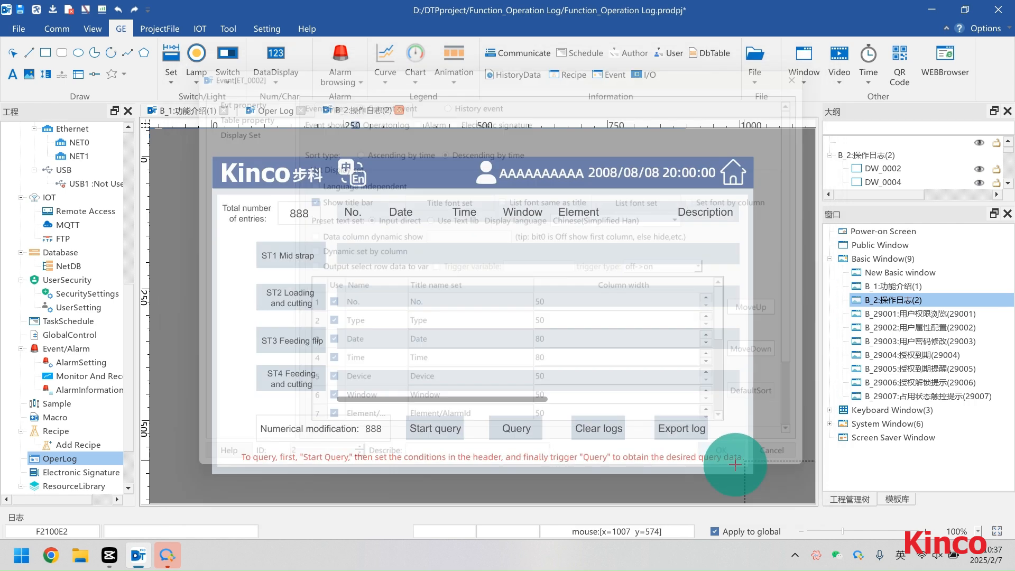
pyautogui.click(407, 275)
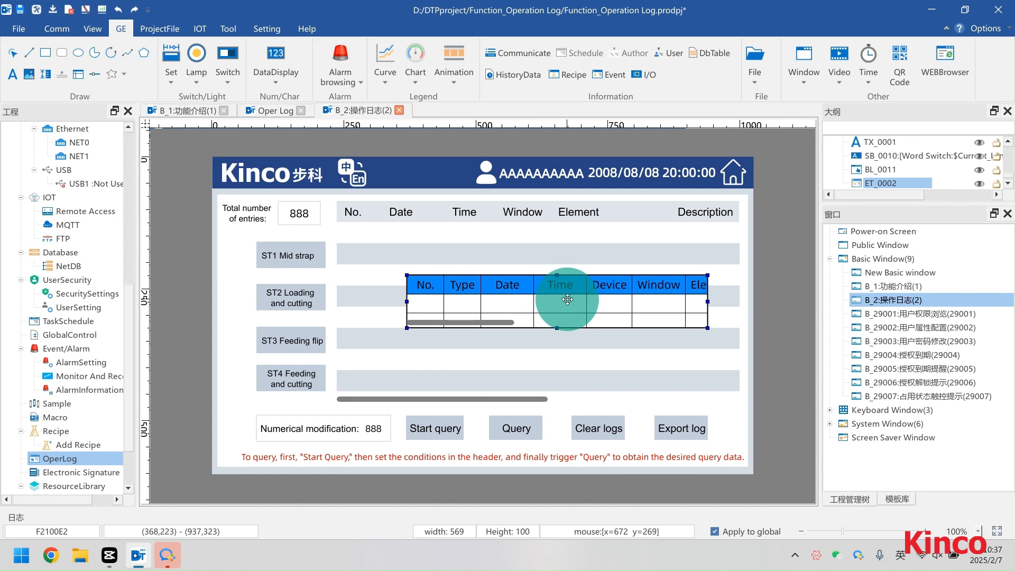
pyautogui.press('Delete')
# Step: Open the existing log table's event properties and examine its event type, displayed columns, title names and column widths
pyautogui.click(521, 243)
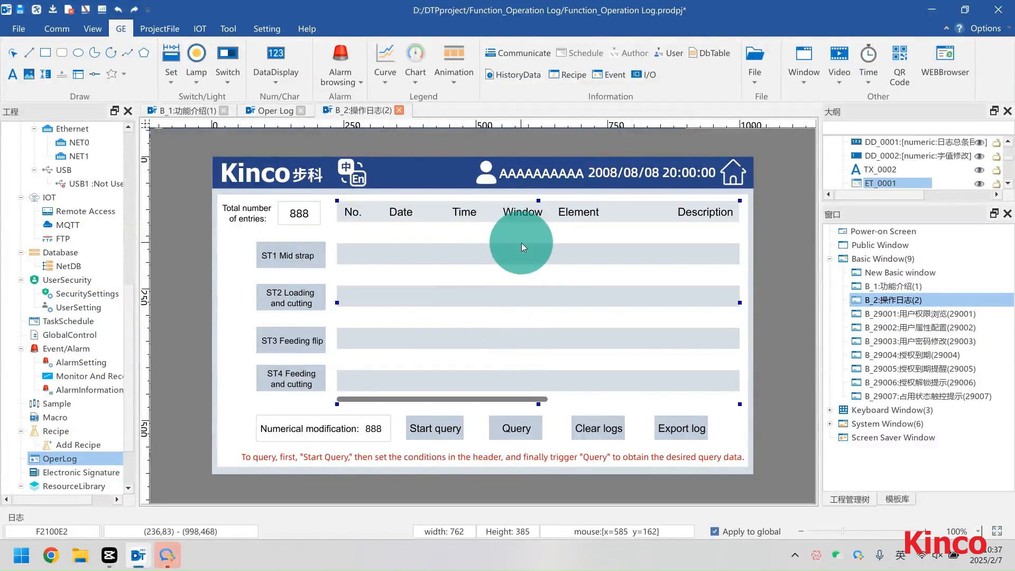
pyautogui.doubleClick(521, 243)
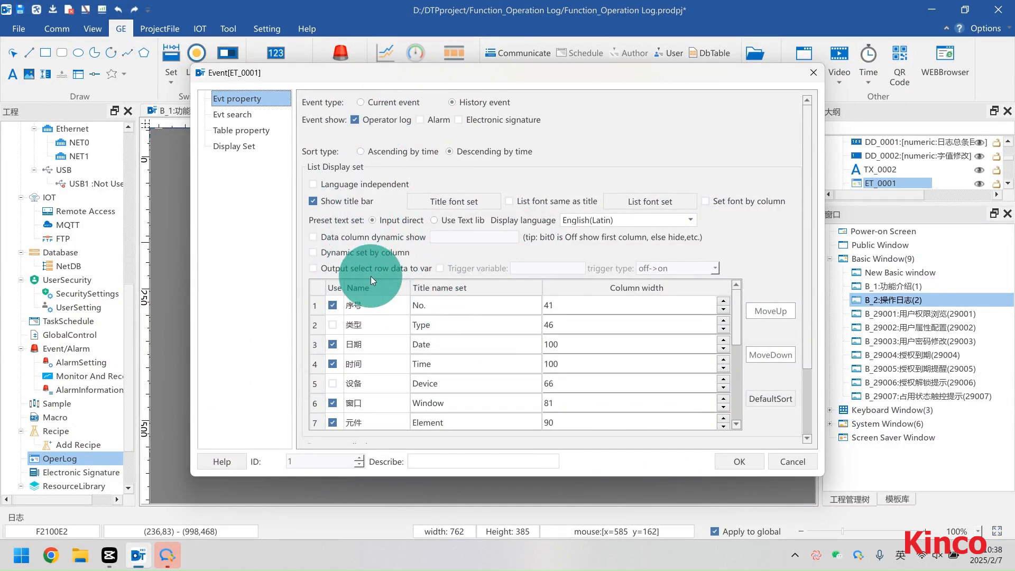
pyautogui.click(457, 328)
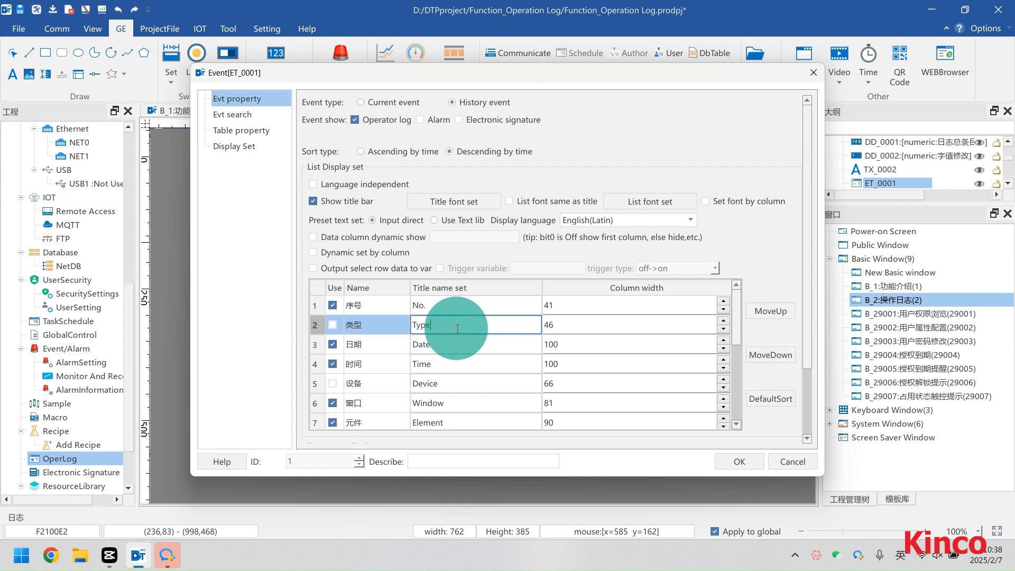
pyautogui.click(431, 344)
pyautogui.moveTo(734, 302); pyautogui.dragTo(571, 414)
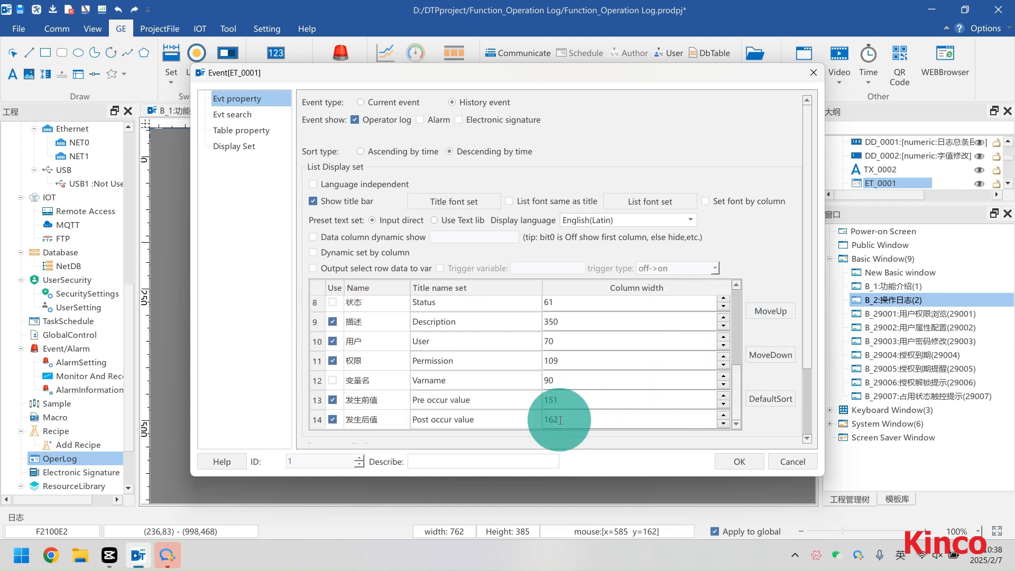
# Step: Examine the log table's search function settings, including its state variable, trigger variable and available trigger types
pyautogui.click(246, 115)
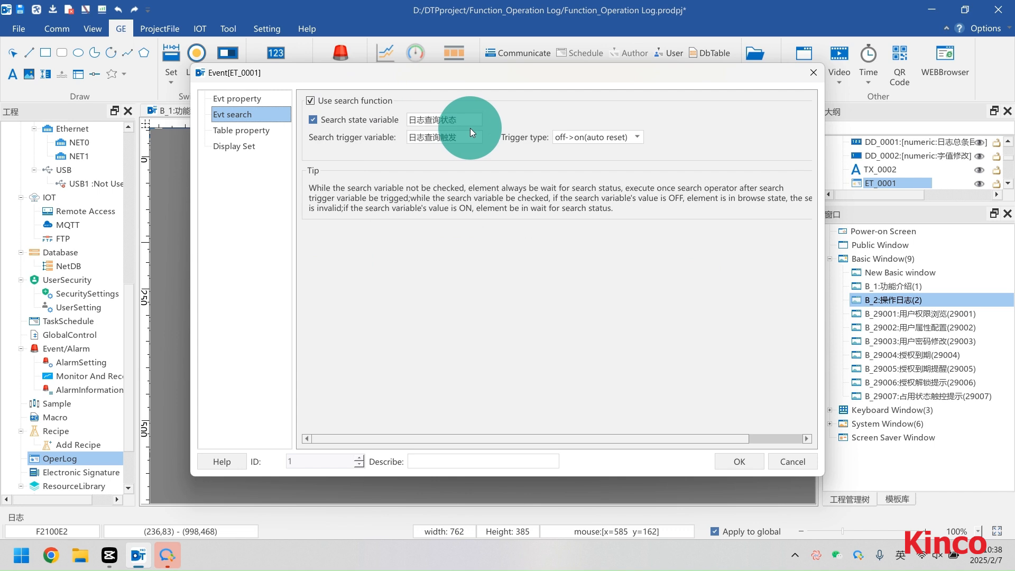
pyautogui.click(614, 139)
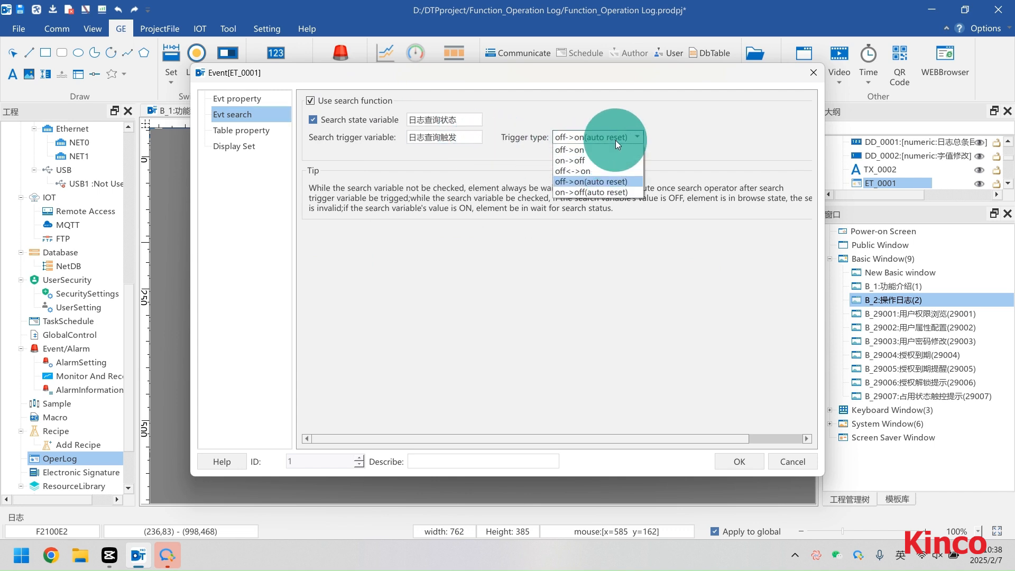
pyautogui.click(616, 141)
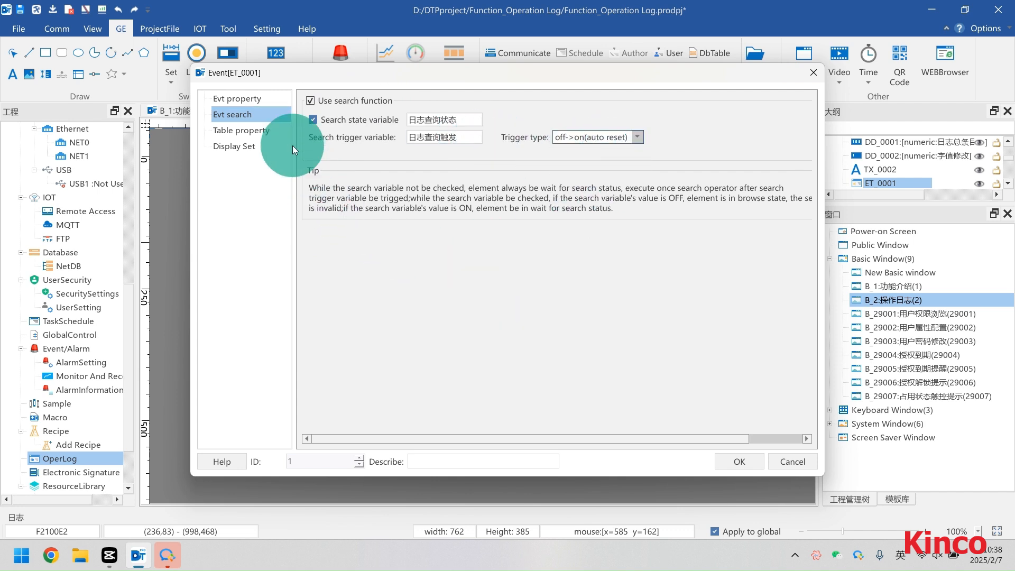
# Step: Review the log table's table property pages, examining the export device, subfolder, trigger type and file format options, and accept the settings
pyautogui.click(262, 131)
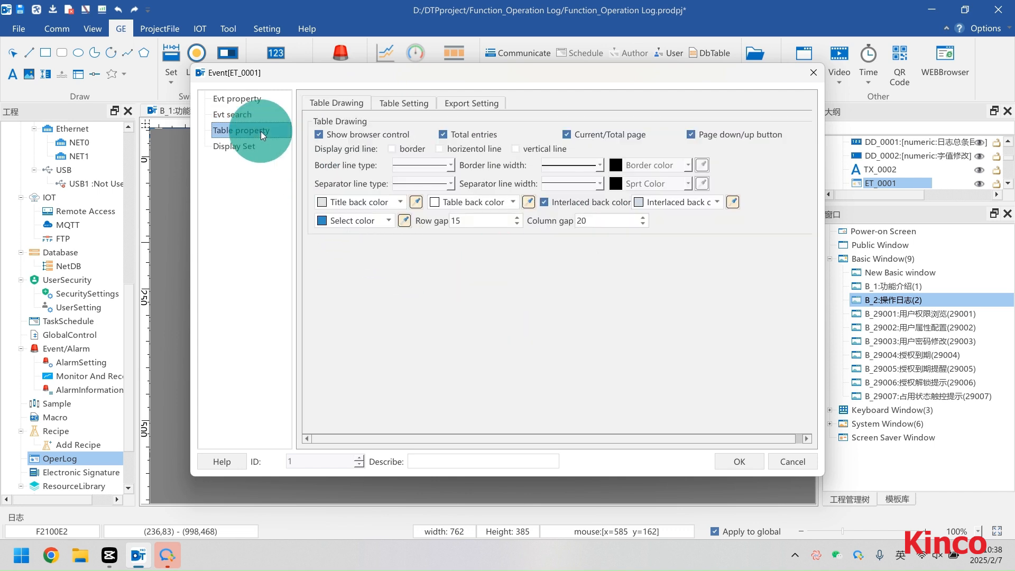
pyautogui.click(401, 106)
pyautogui.click(469, 106)
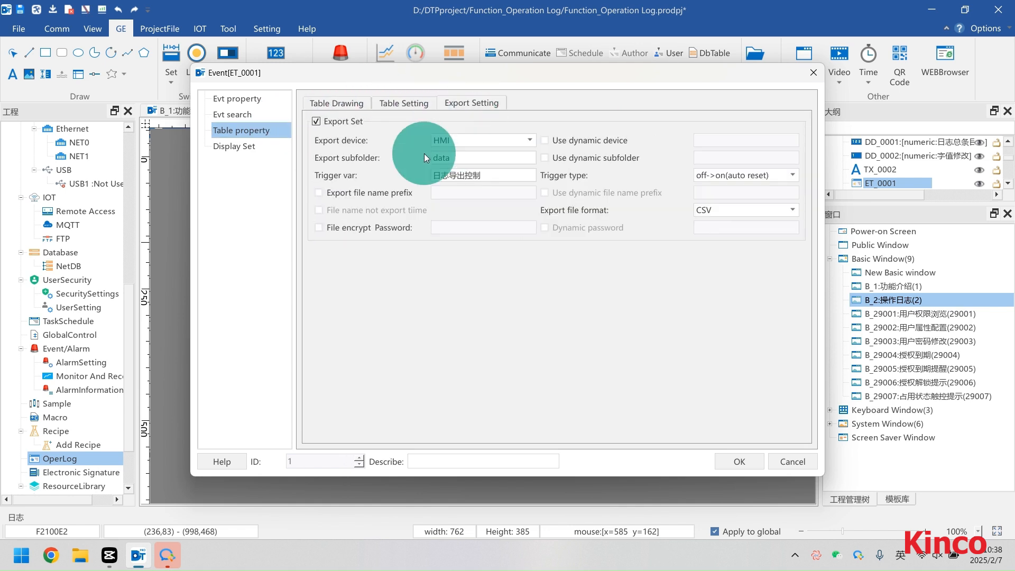
pyautogui.click(483, 142)
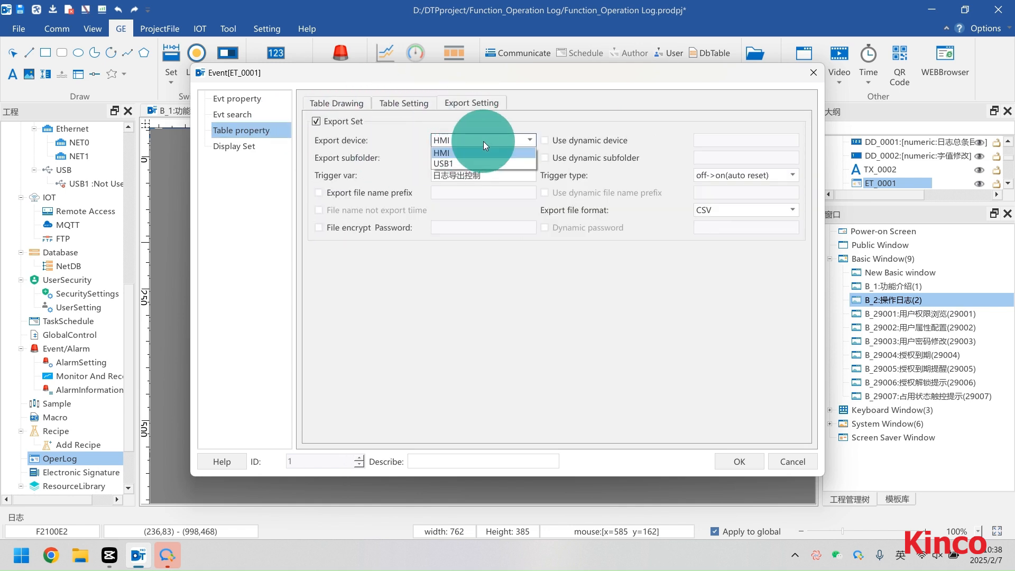
pyautogui.click(483, 141)
pyautogui.click(505, 158)
pyautogui.write('data')
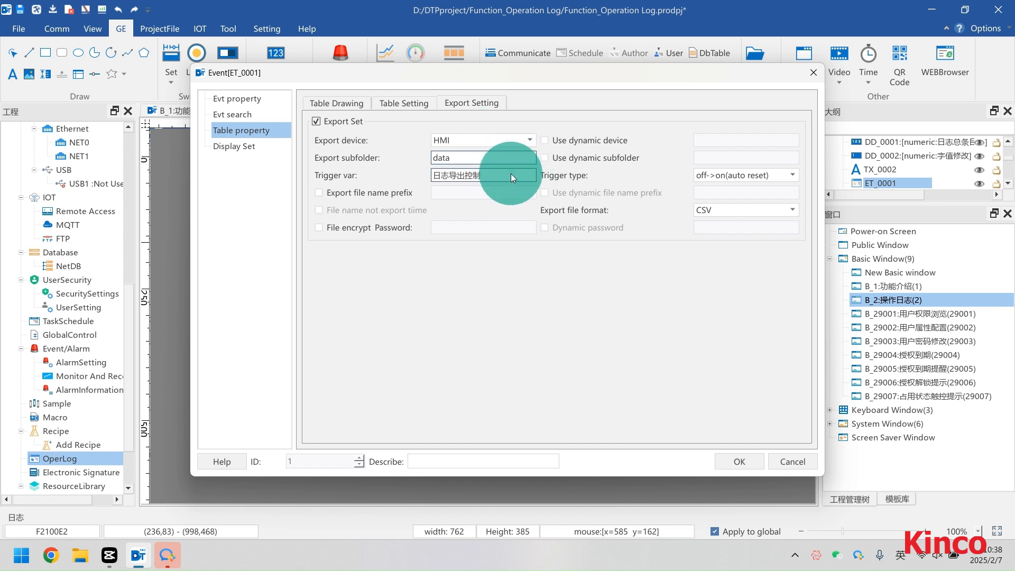
pyautogui.click(764, 175)
pyautogui.click(764, 174)
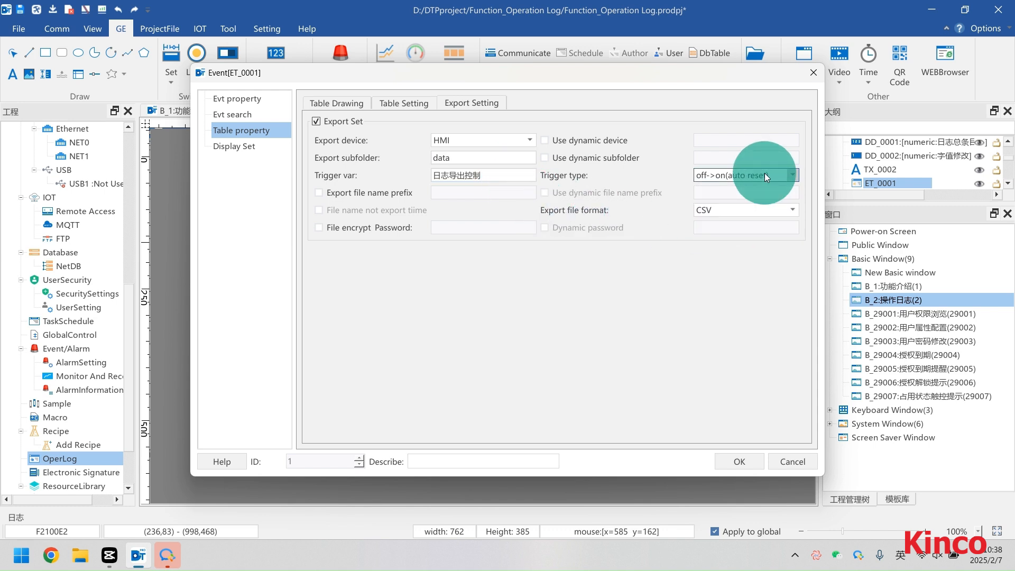
pyautogui.click(723, 214)
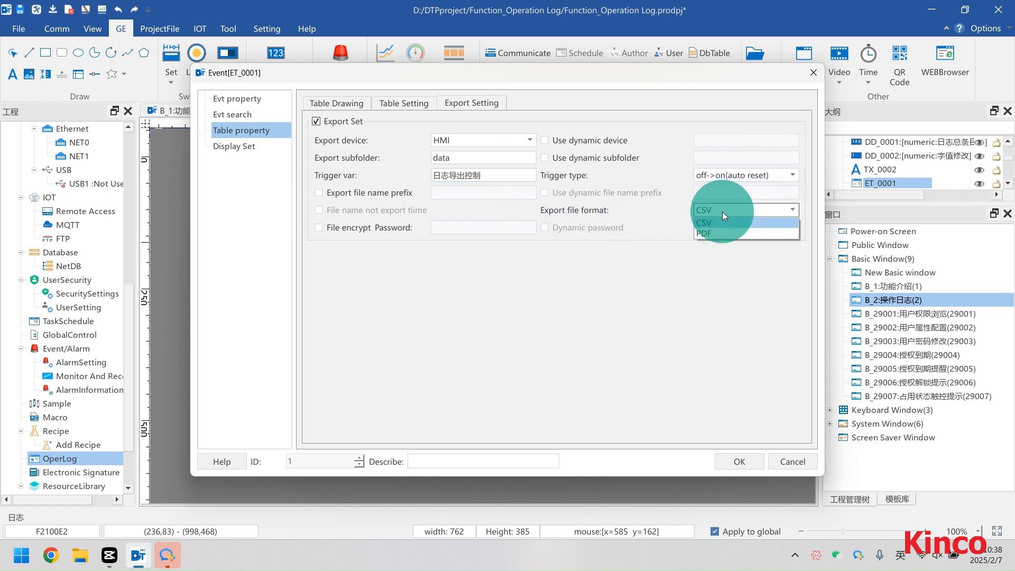
pyautogui.click(722, 212)
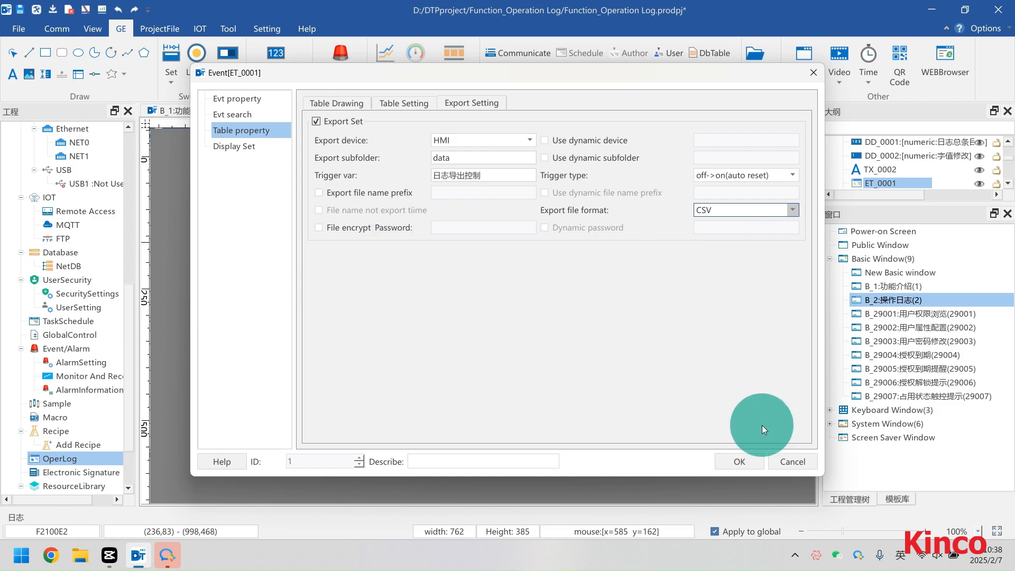
pyautogui.click(751, 459)
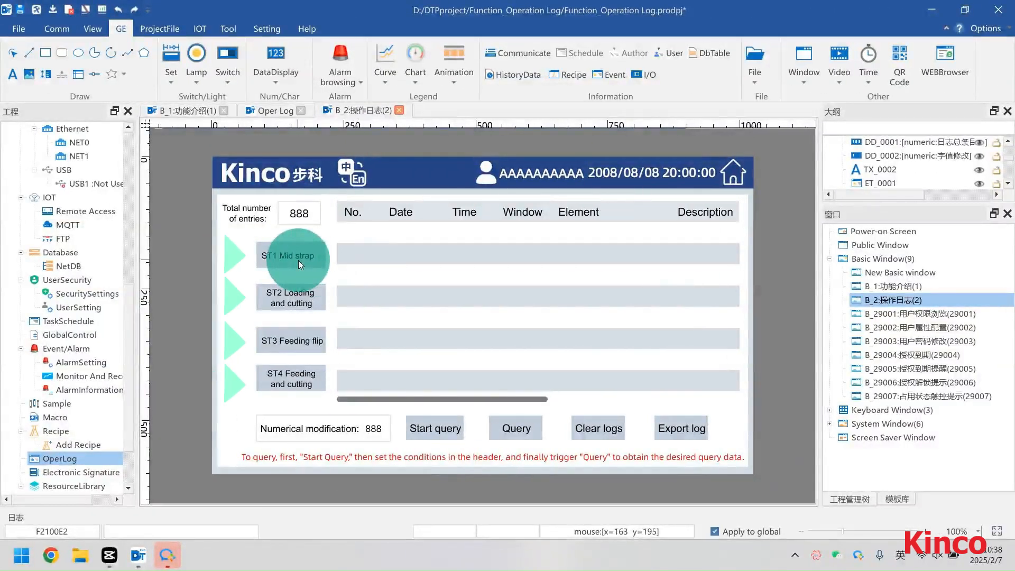
# Step: Open the ST1 Mid strap button's properties and examine its read/write variable and switch type
pyautogui.click(298, 259)
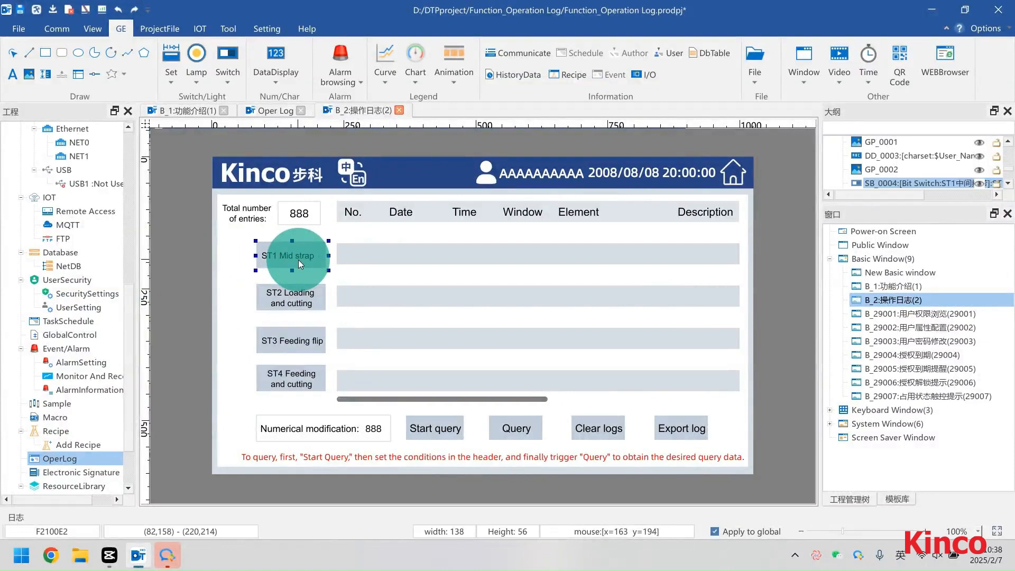
pyautogui.doubleClick(299, 260)
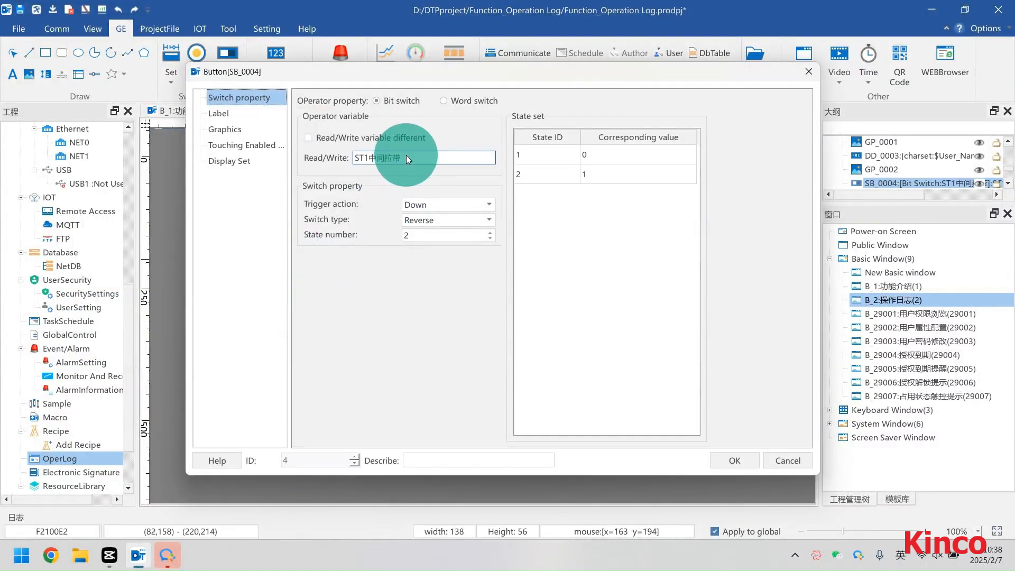
pyautogui.click(433, 221)
pyautogui.click(433, 223)
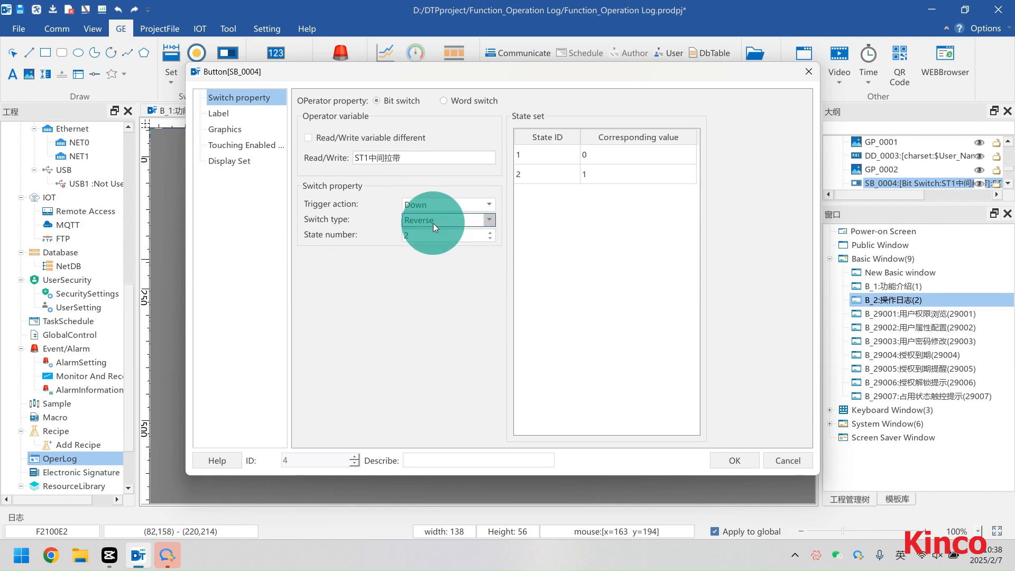
# Step: Check the ST1 Mid strap button's operation recording, confirming ST1中间拉带 as the variable for recording data changes
pyautogui.click(238, 145)
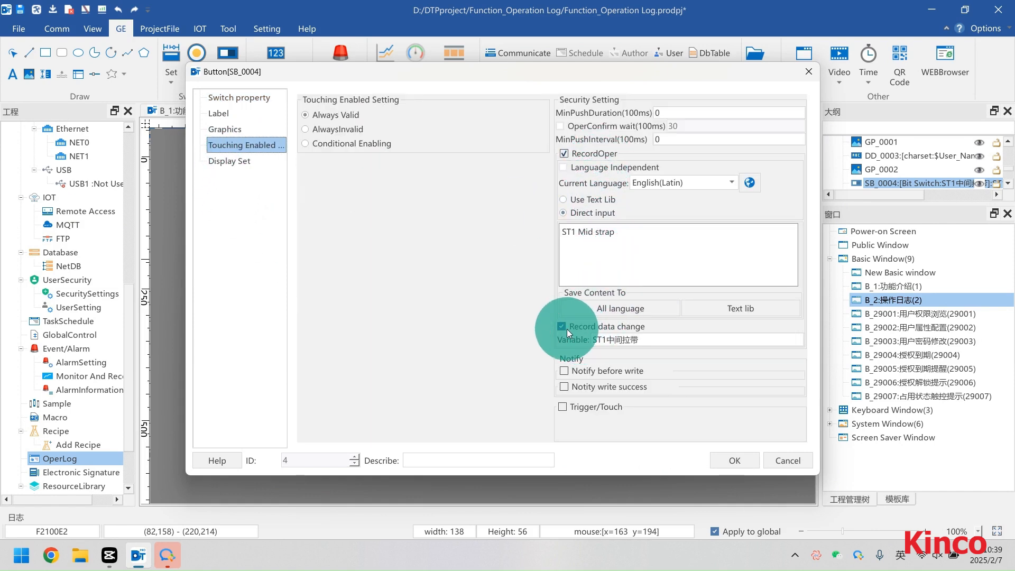
pyautogui.click(611, 340)
pyautogui.doubleClick(665, 342)
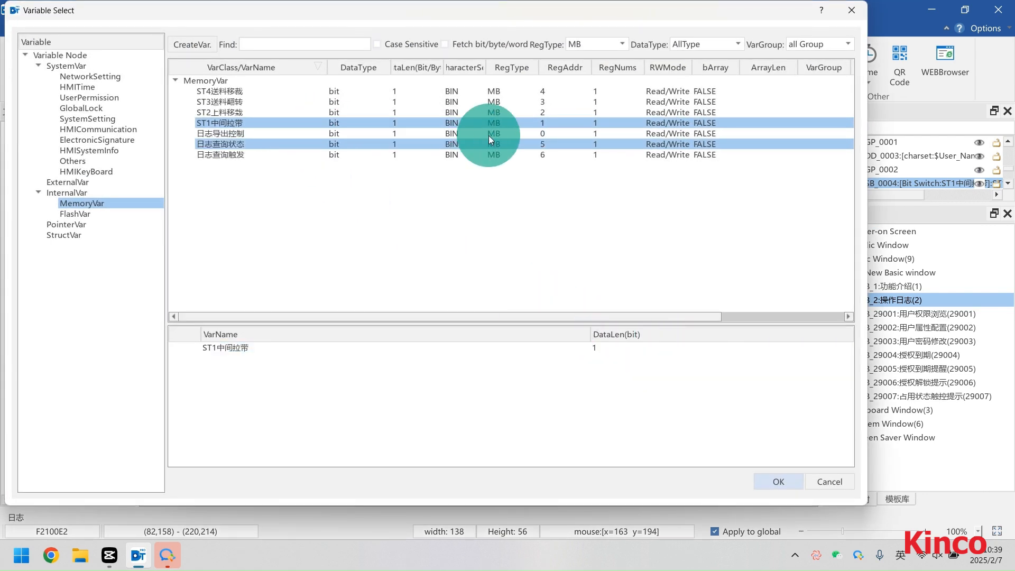
pyautogui.click(779, 481)
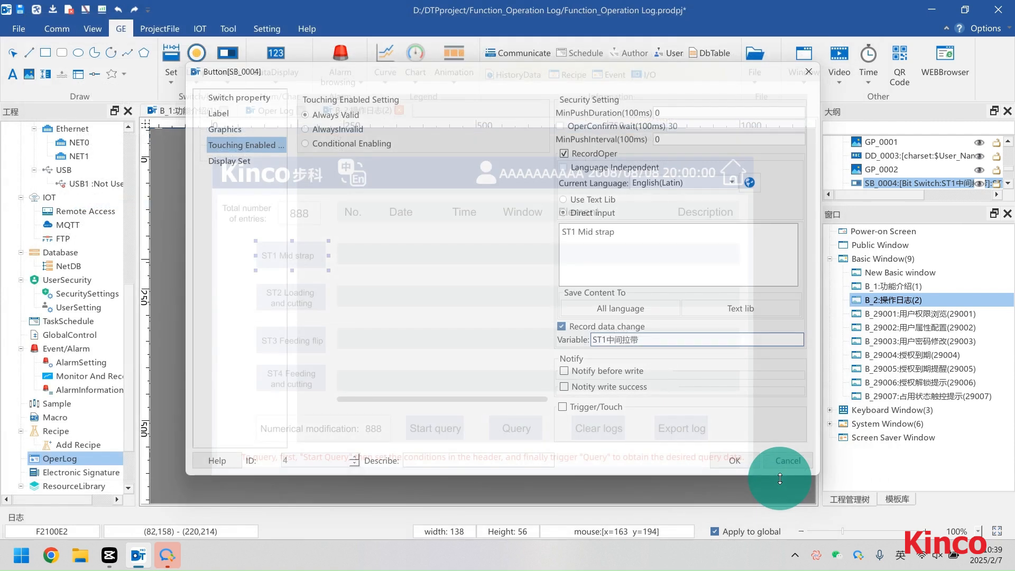
pyautogui.click(721, 460)
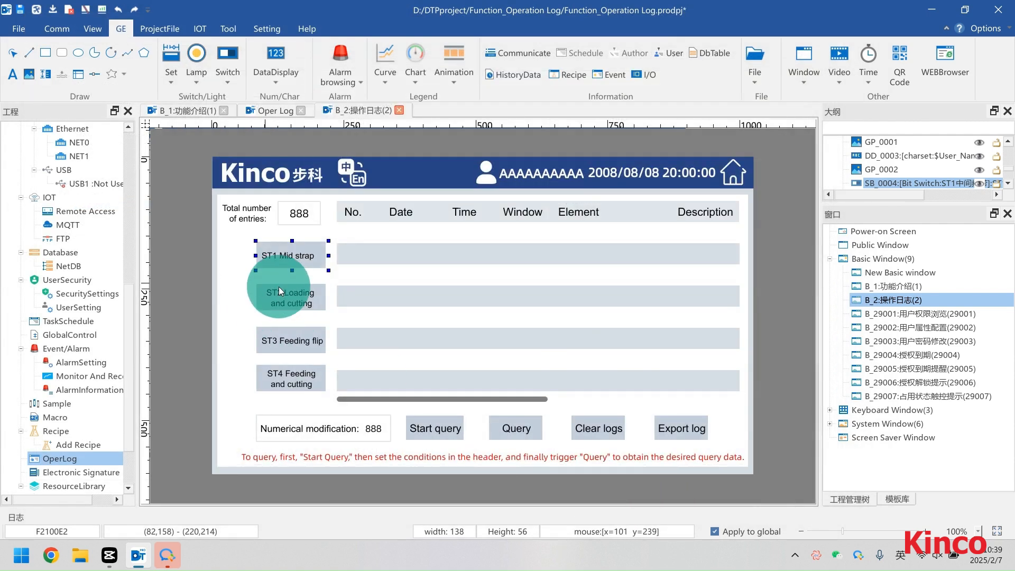
# Step: Examine the ST2 Loading and cutting button's variable and its operation recording settings
pyautogui.doubleClick(291, 298)
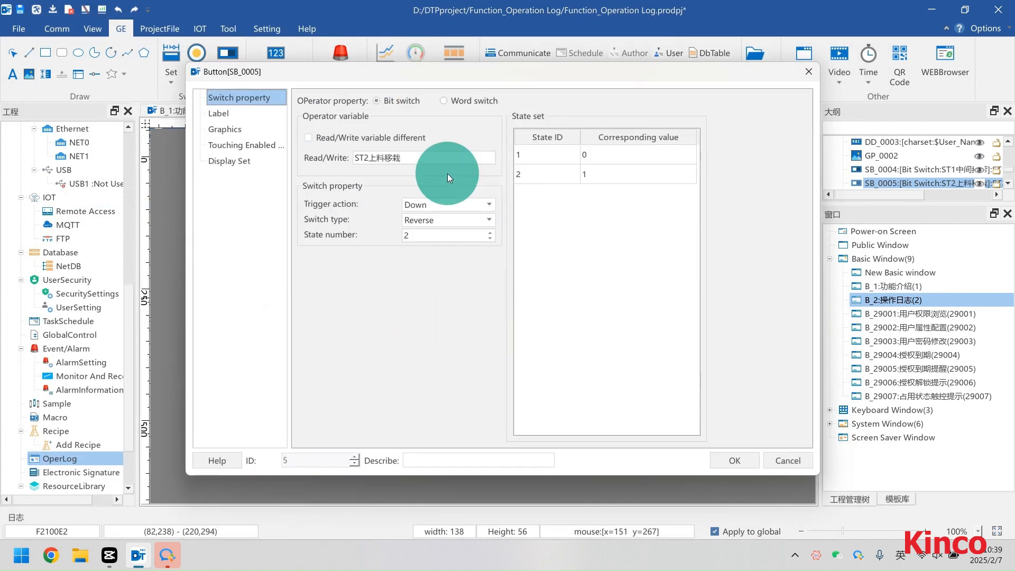
pyautogui.click(261, 148)
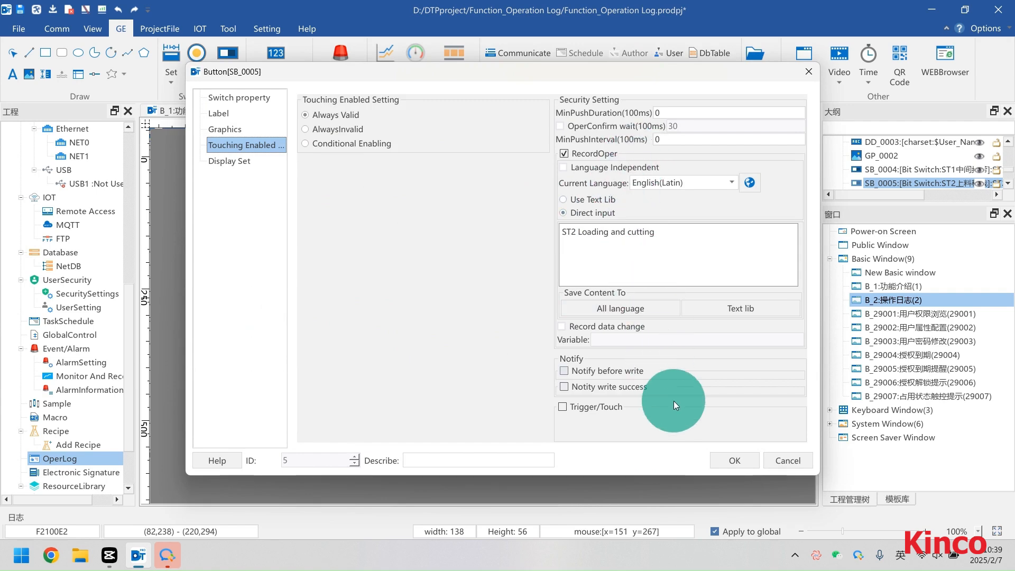
pyautogui.click(726, 465)
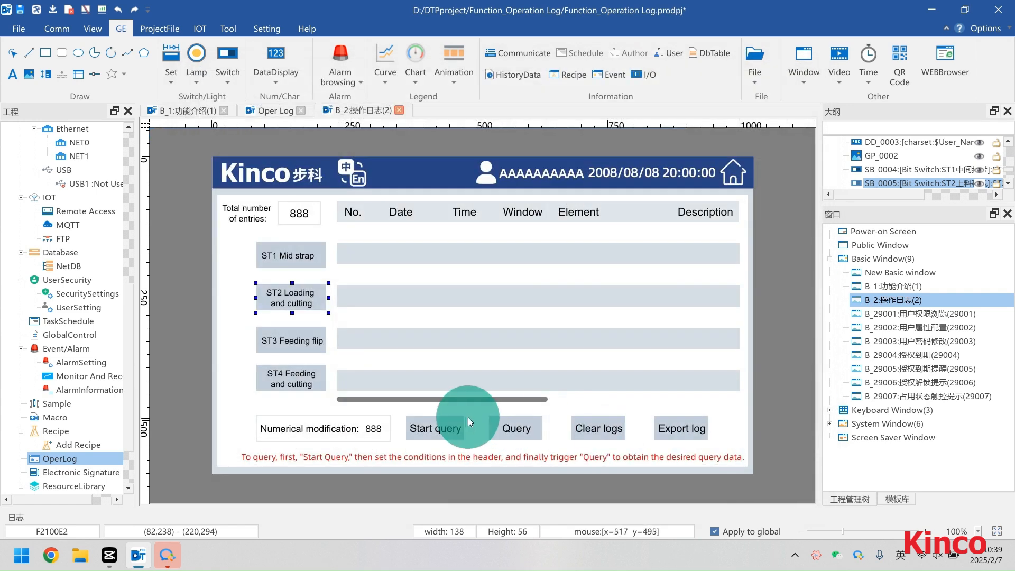
# Step: Examine the Numerical modification input's read/write variable, together with its operation recording and data change settings
pyautogui.click(371, 431)
pyautogui.doubleClick(370, 430)
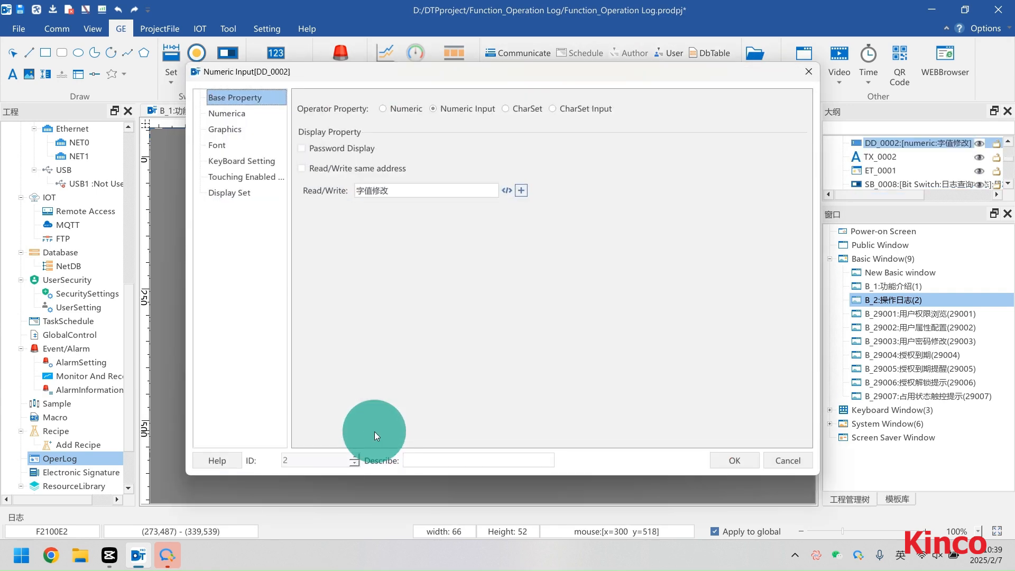
pyautogui.doubleClick(394, 191)
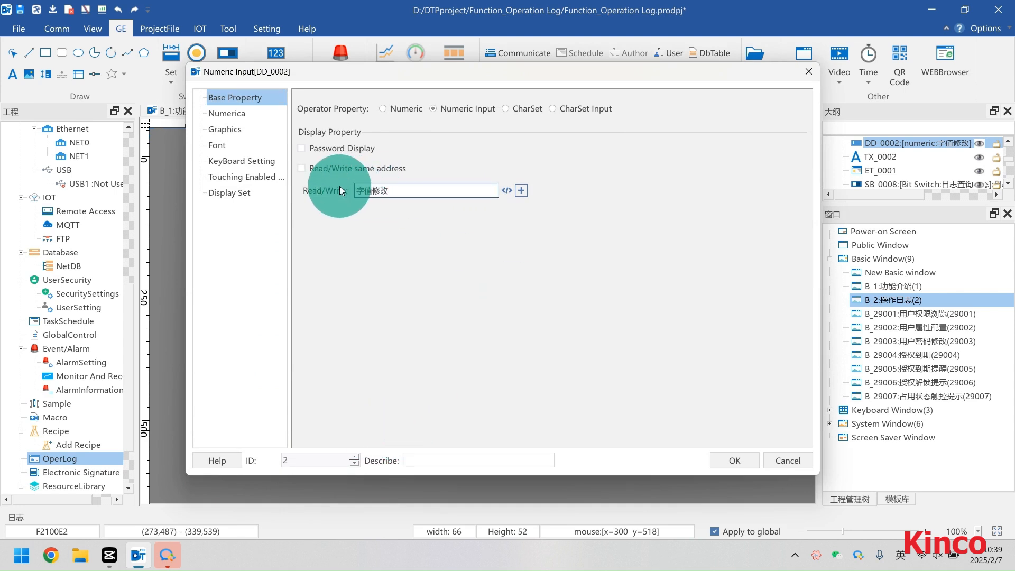
pyautogui.click(231, 176)
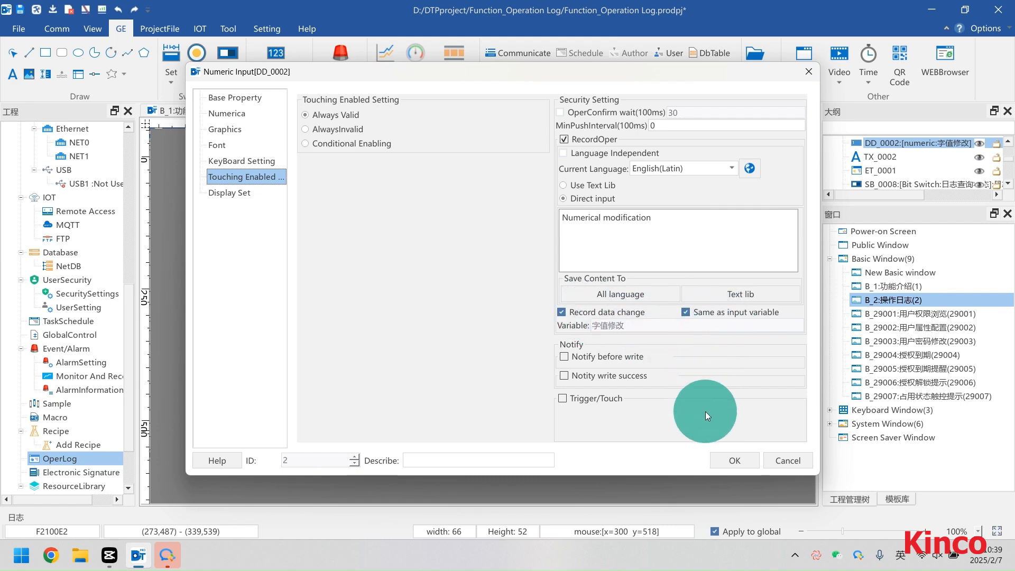
pyautogui.click(732, 463)
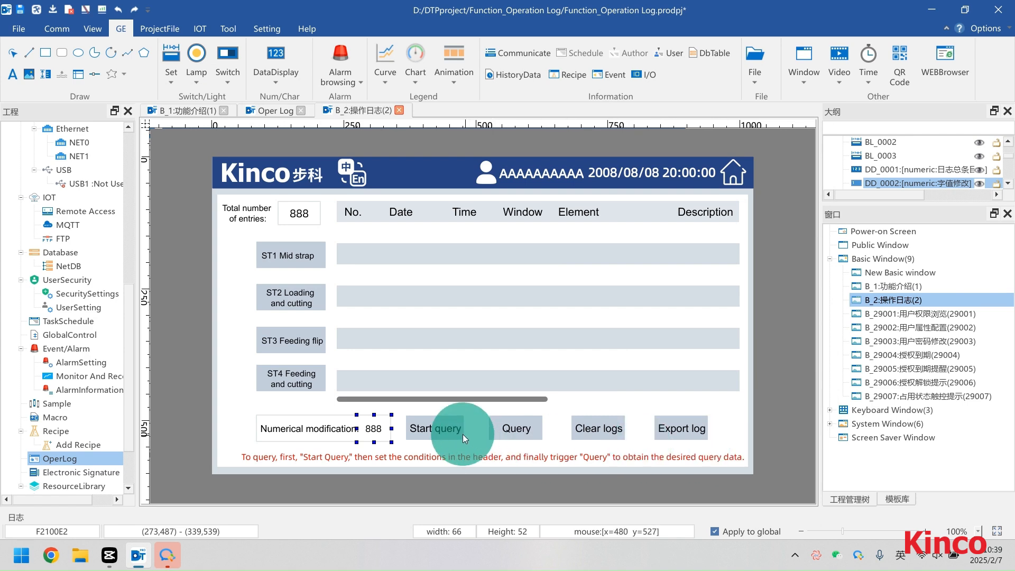
# Step: Examine the switch properties of the Start query and Query buttons, including whether Start query records operations
pyautogui.click(436, 431)
pyautogui.doubleClick(437, 432)
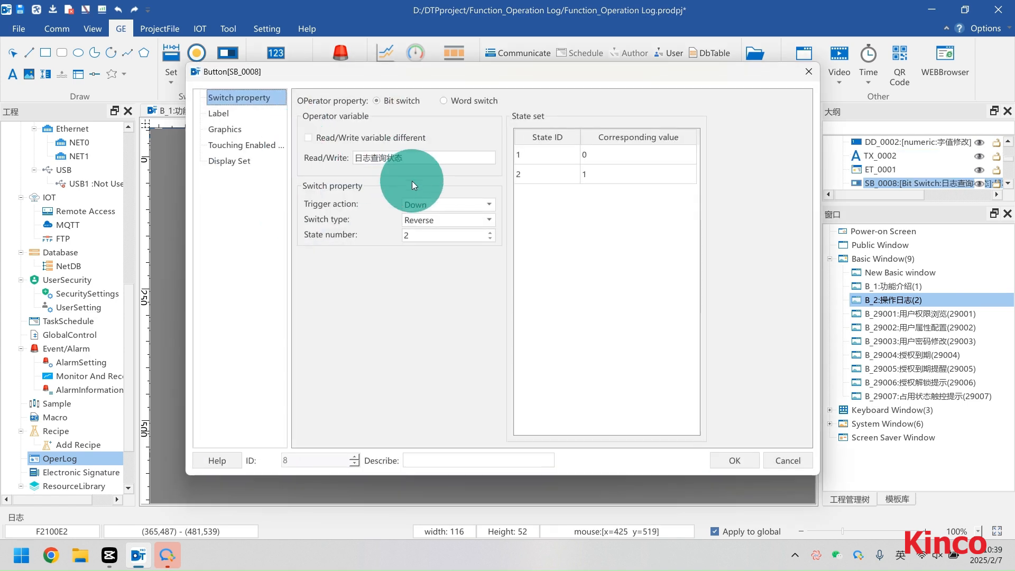
pyautogui.click(249, 146)
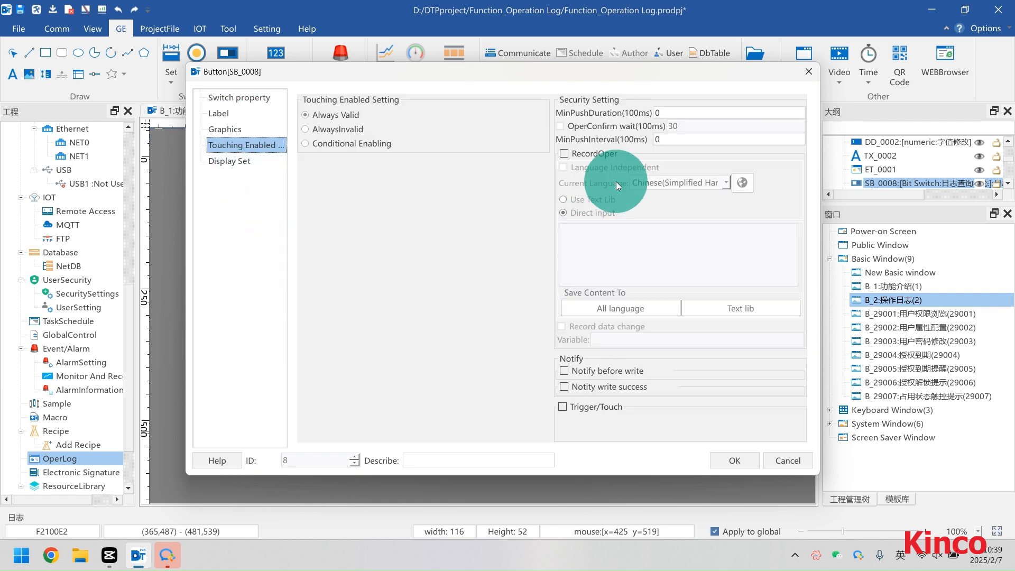
pyautogui.click(719, 461)
pyautogui.doubleClick(510, 427)
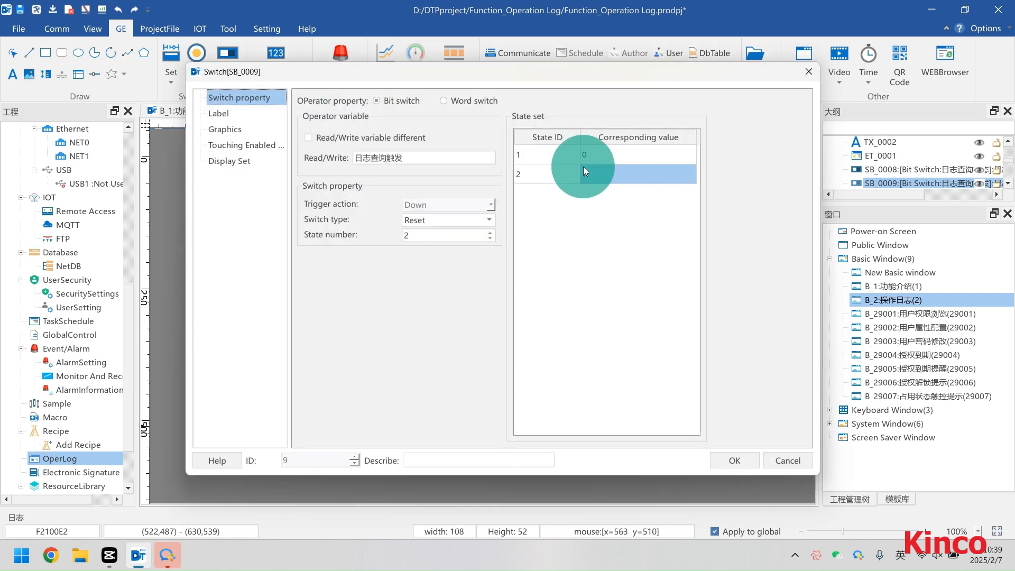
pyautogui.click(735, 461)
# Step: Examine the Clear logs button's action and its available Alarm/Event/Log modes, keeping Clear operation log
pyautogui.click(592, 428)
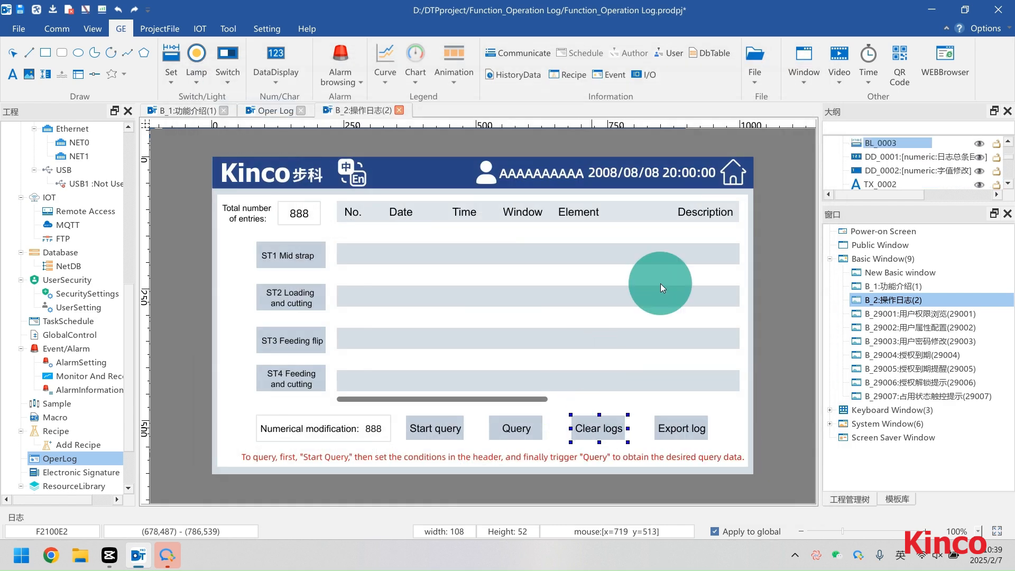
pyautogui.click(543, 140)
pyautogui.doubleClick(524, 139)
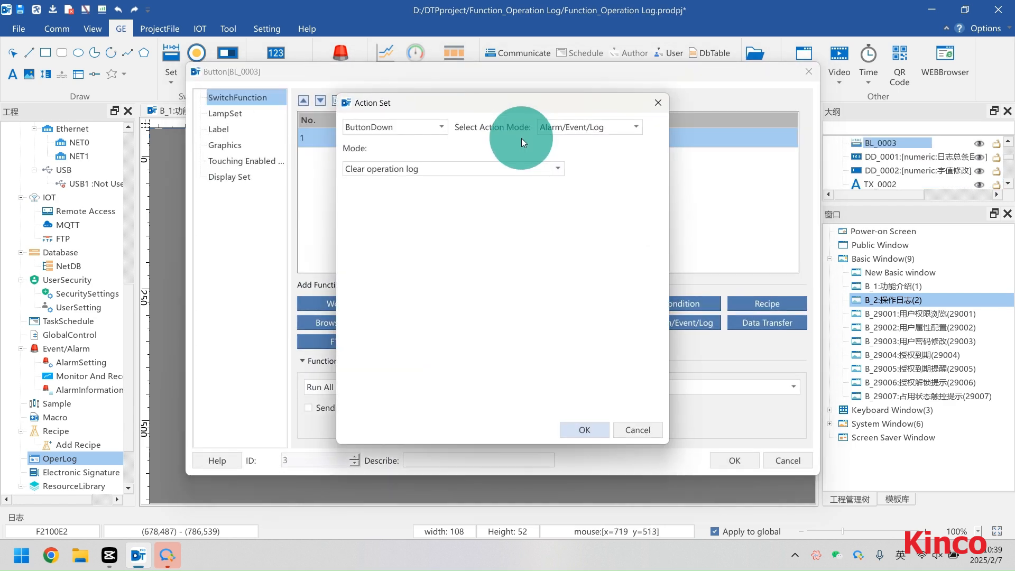
pyautogui.click(483, 168)
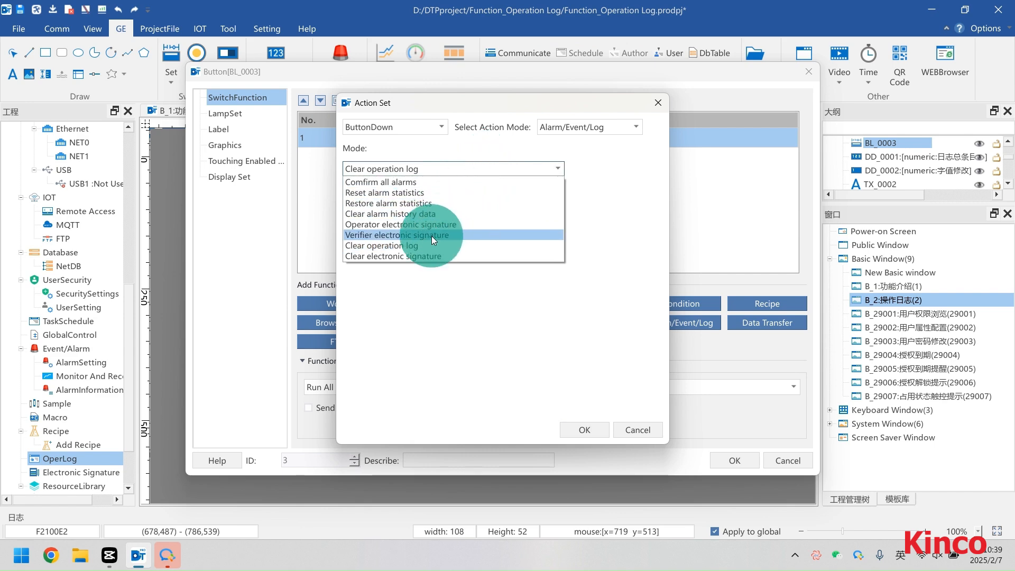
pyautogui.click(489, 279)
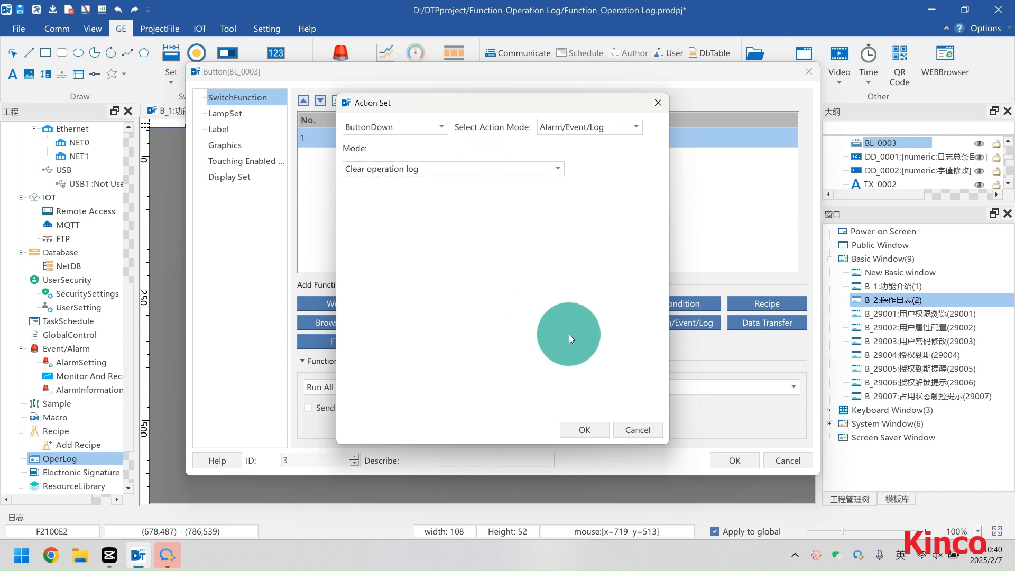
pyautogui.click(584, 431)
pyautogui.click(730, 461)
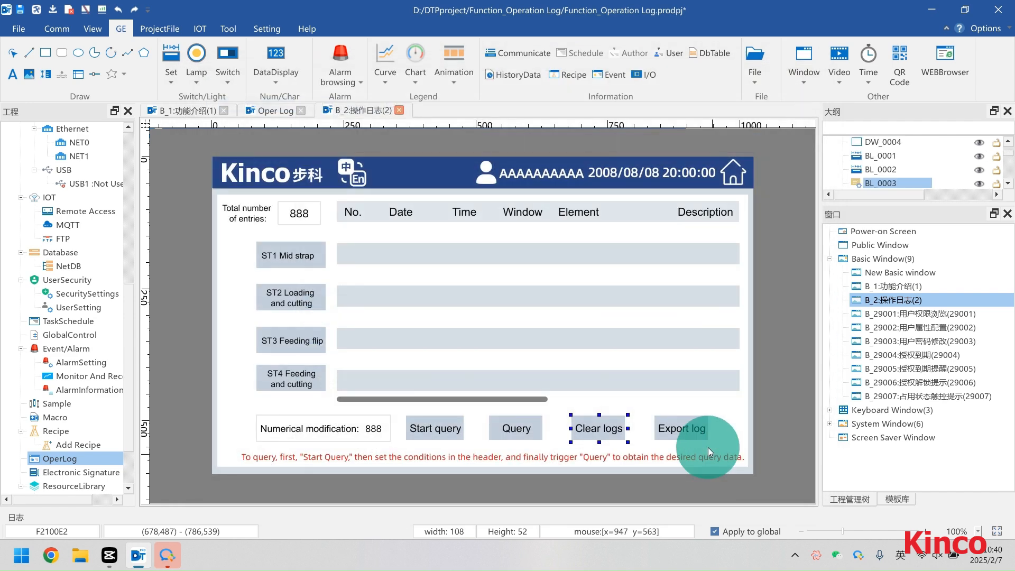
# Step: Examine the Export log button's bit action, including its On Pulse setting, the variable 日志导出控制 and the pulse width
pyautogui.doubleClick(690, 426)
pyautogui.click(585, 138)
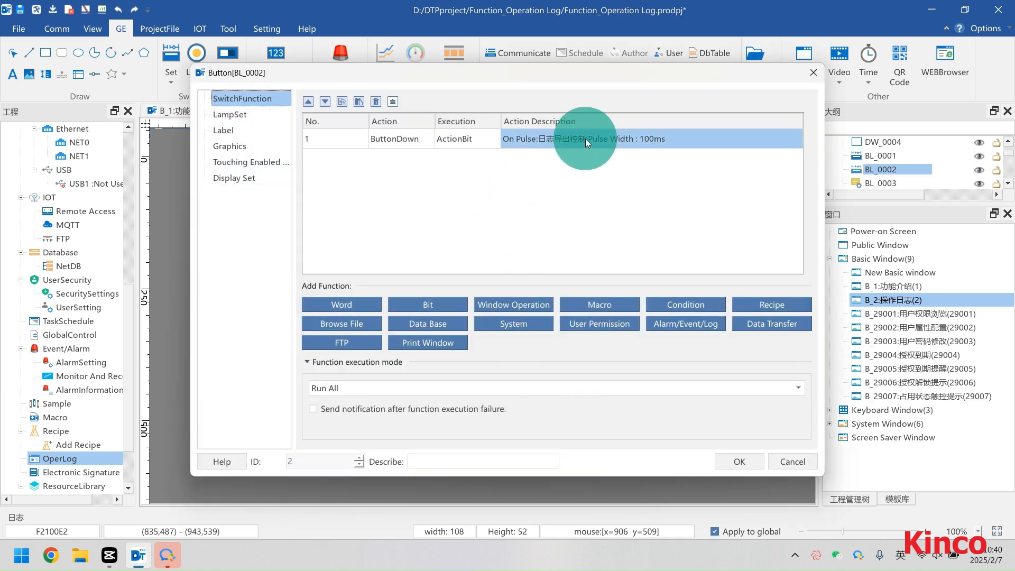
pyautogui.doubleClick(585, 138)
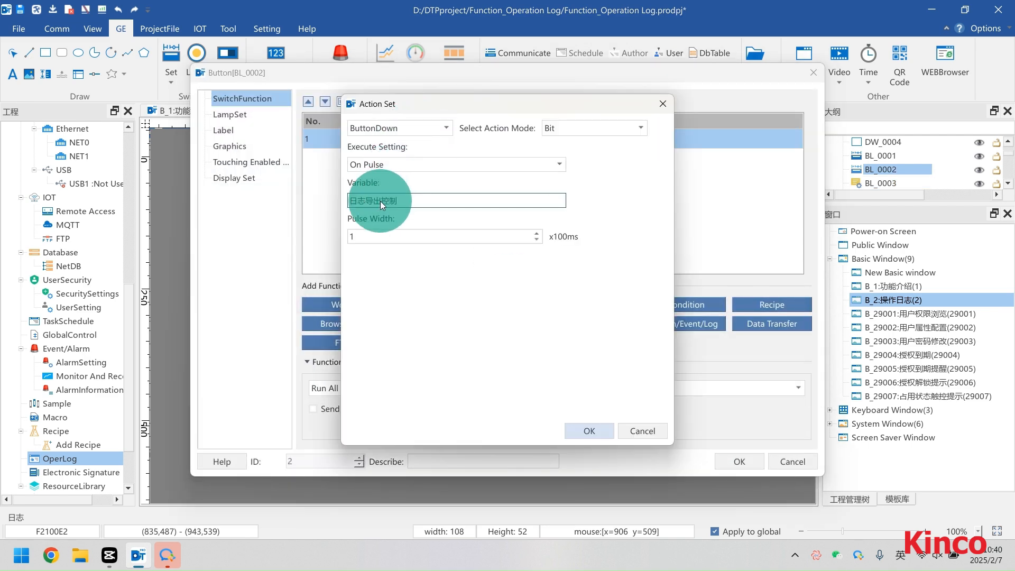
pyautogui.click(589, 431)
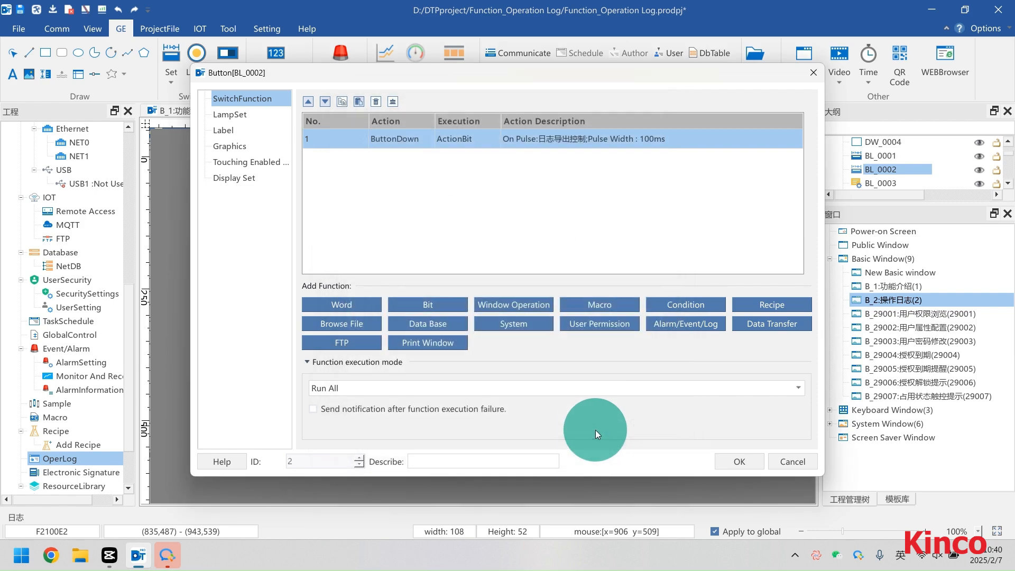
pyautogui.click(735, 460)
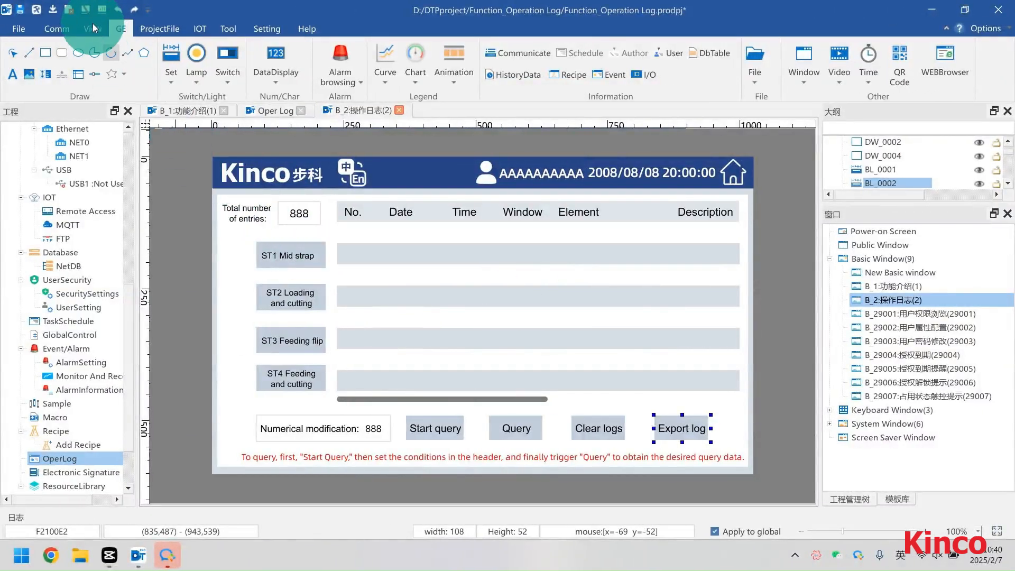
# Step: Compile the project and launch its simulation, allowing comserverpro.exe network access and bringing the simulated HMI window to the front
pyautogui.click(86, 10)
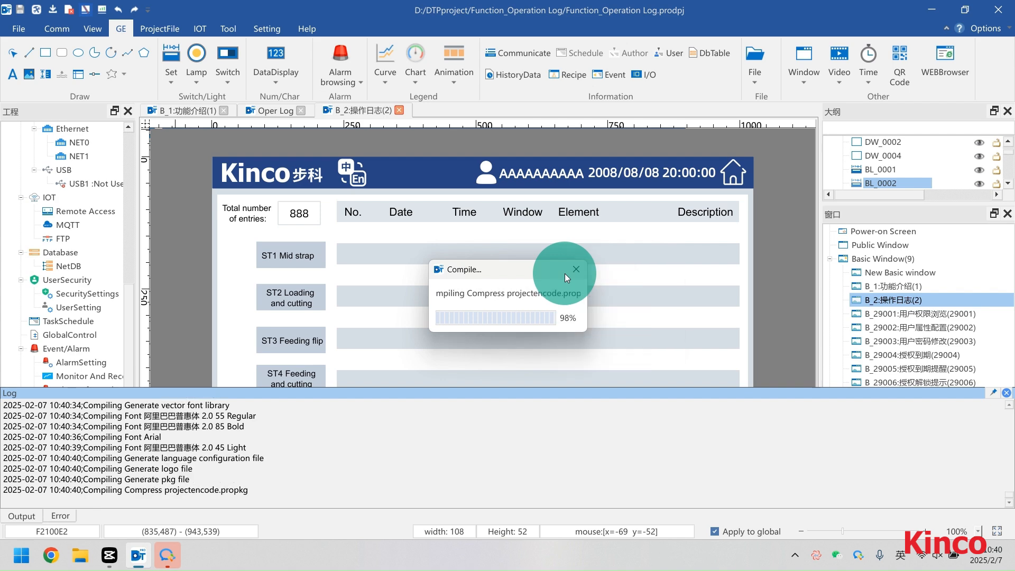
pyautogui.click(485, 334)
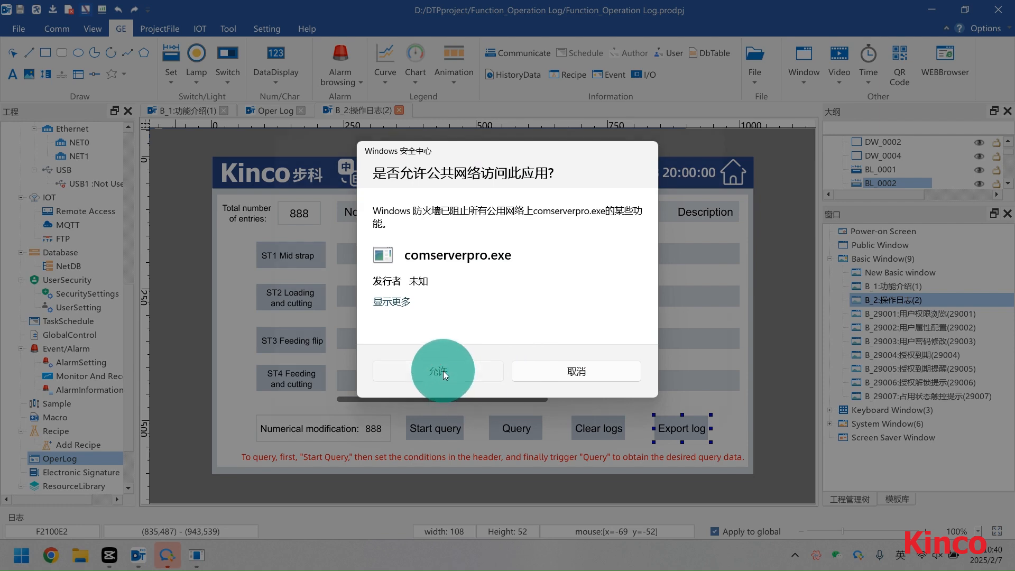
pyautogui.click(443, 370)
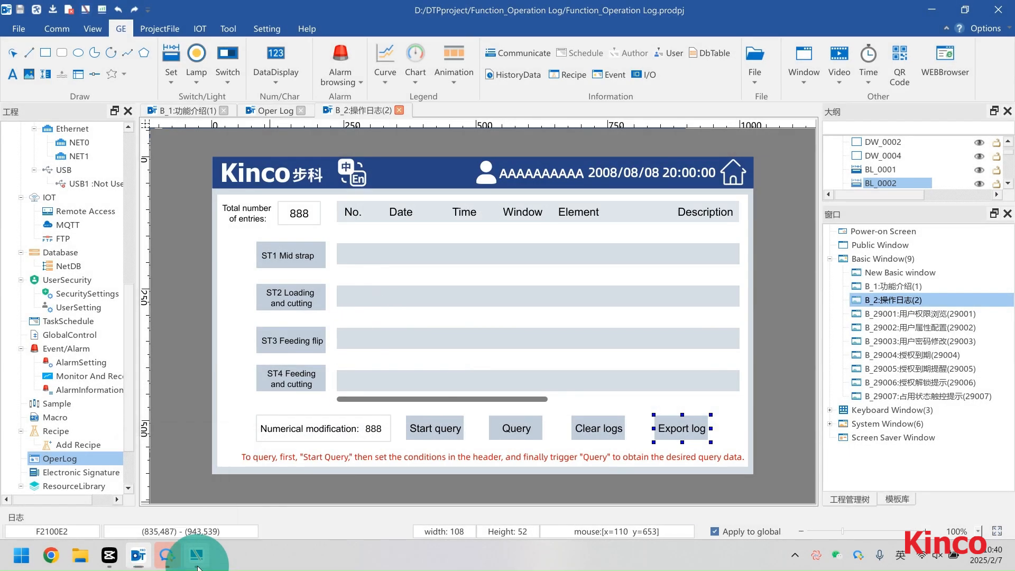
pyautogui.click(198, 555)
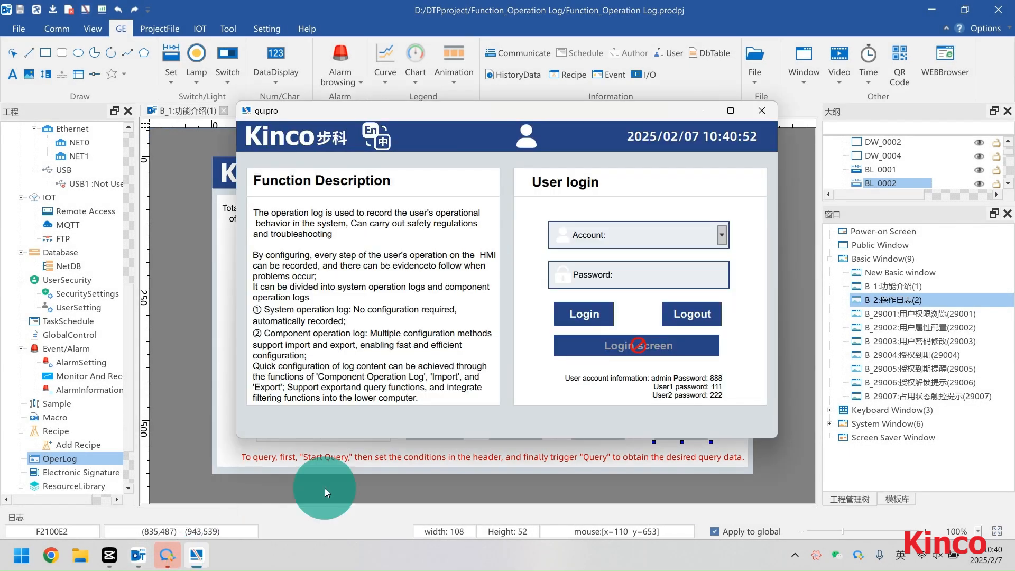
# Step: Log in to the simulated HMI with the admin account by entering the account password, and close the login message
pyautogui.click(674, 236)
pyautogui.click(654, 255)
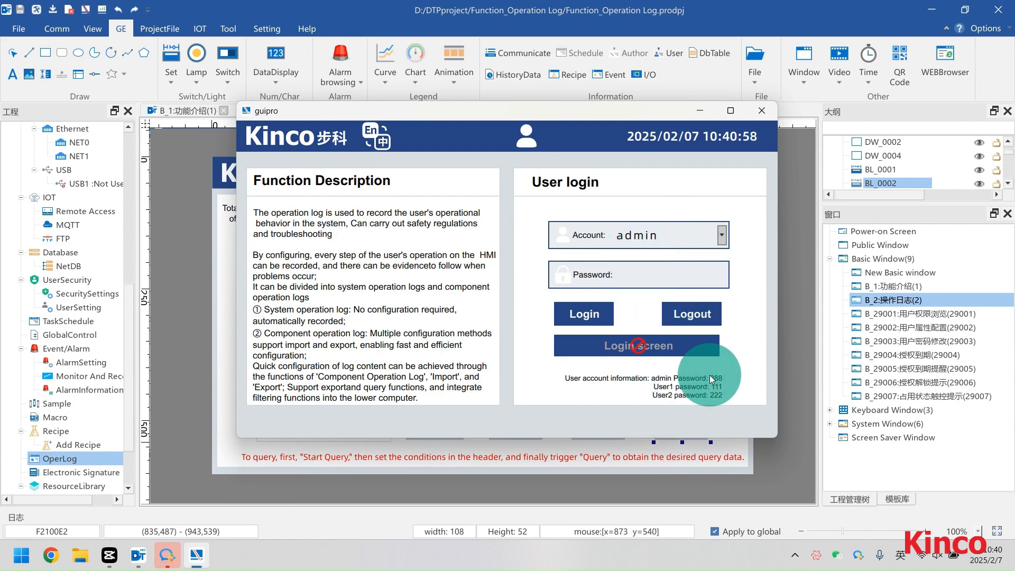
pyautogui.click(639, 281)
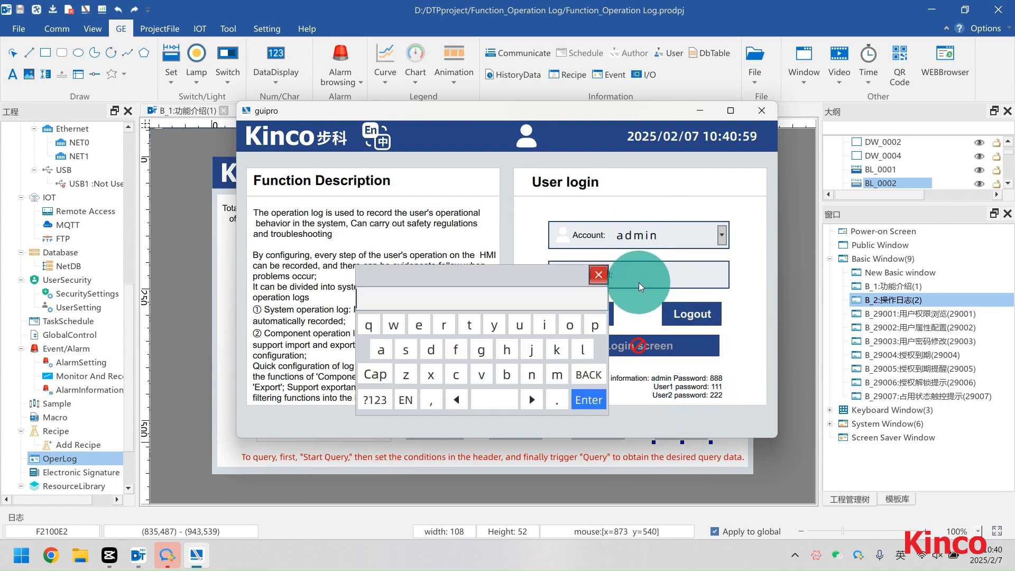
pyautogui.click(379, 401)
pyautogui.click(550, 325)
pyautogui.click(548, 324)
pyautogui.click(549, 324)
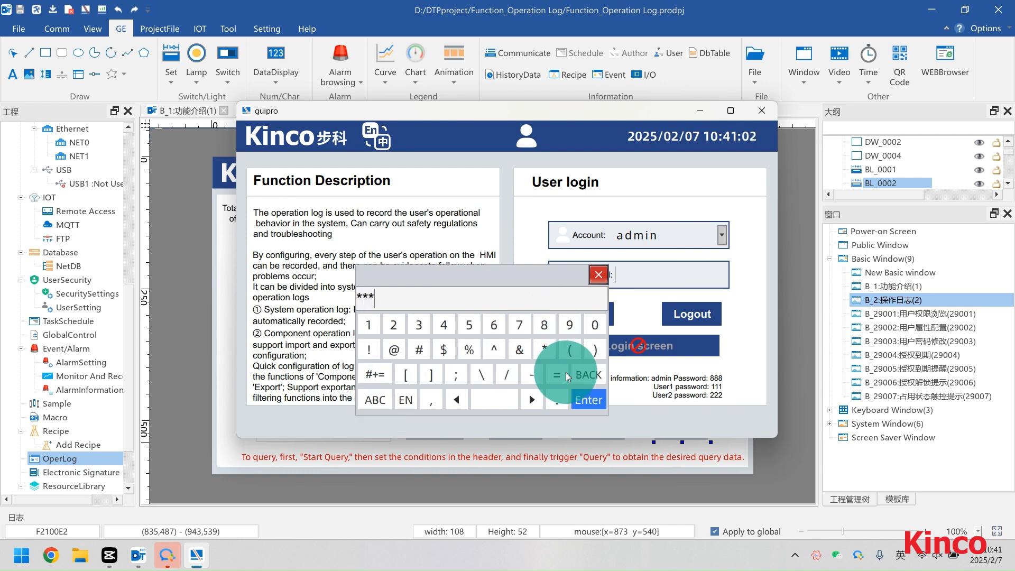
pyautogui.click(577, 400)
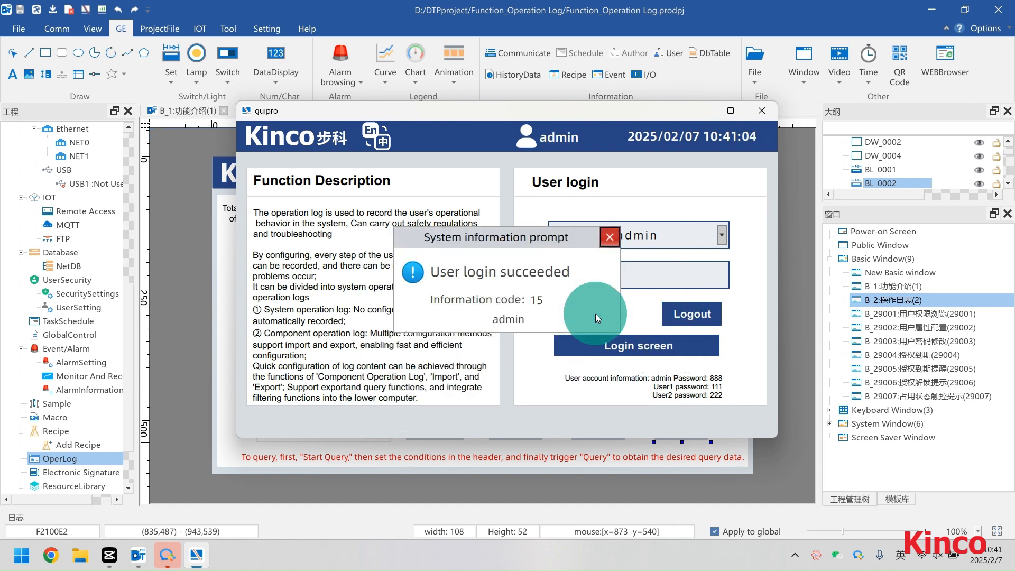
pyautogui.click(609, 234)
# Step: Open the operation log screen in the simulation and look through the log table's columns
pyautogui.click(650, 345)
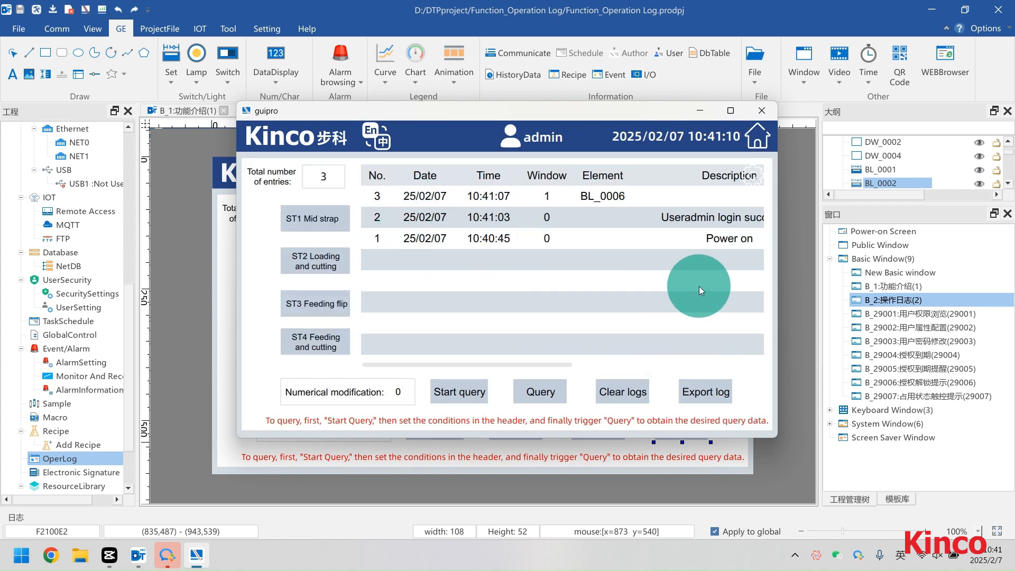
pyautogui.moveTo(697, 287); pyautogui.dragTo(487, 243)
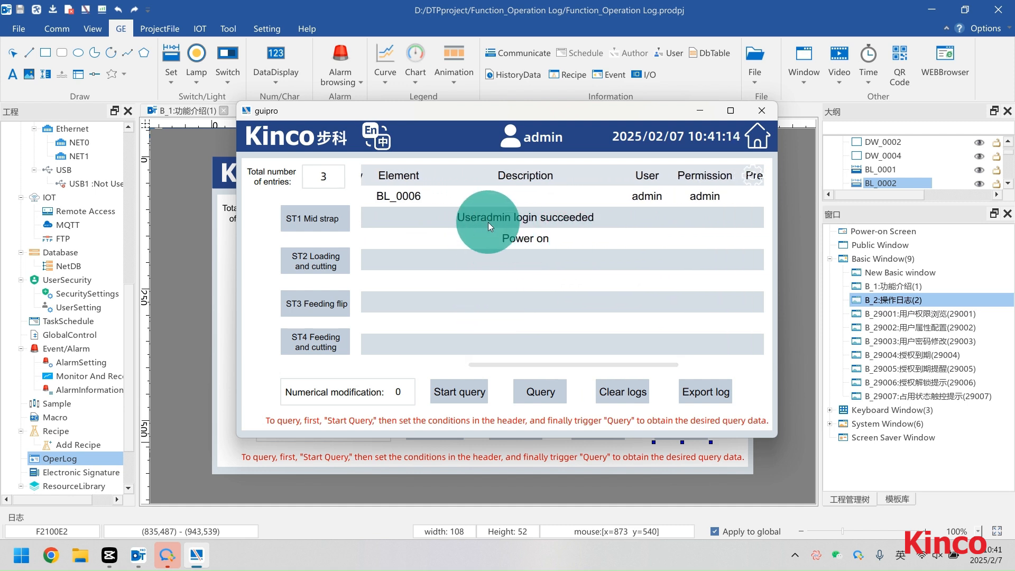
pyautogui.moveTo(485, 277); pyautogui.dragTo(683, 305)
# Step: Toggle the ST1 Mid strap switch four times to generate operation log records
pyautogui.click(324, 221)
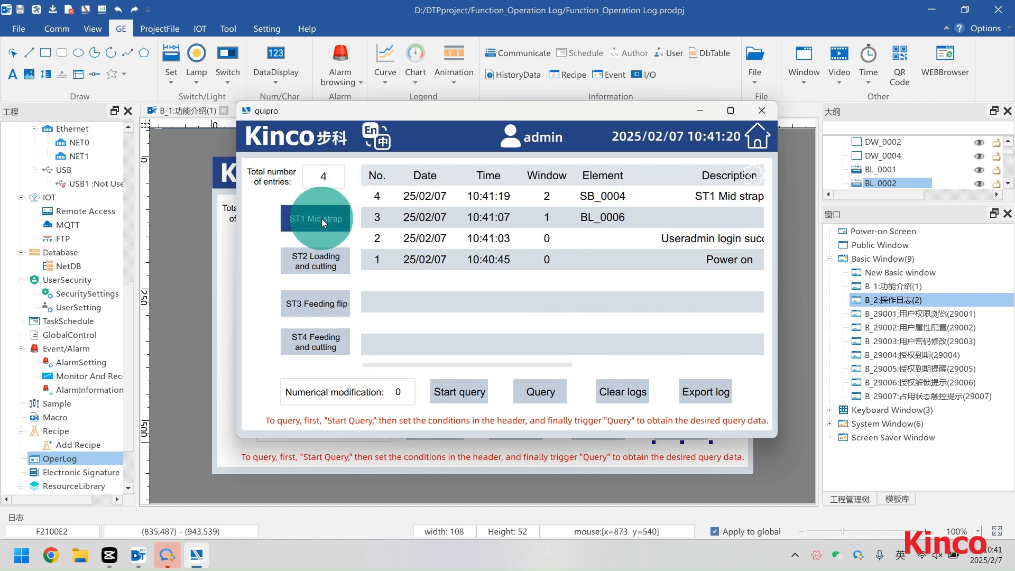
pyautogui.click(321, 217)
pyautogui.click(319, 217)
pyautogui.click(320, 217)
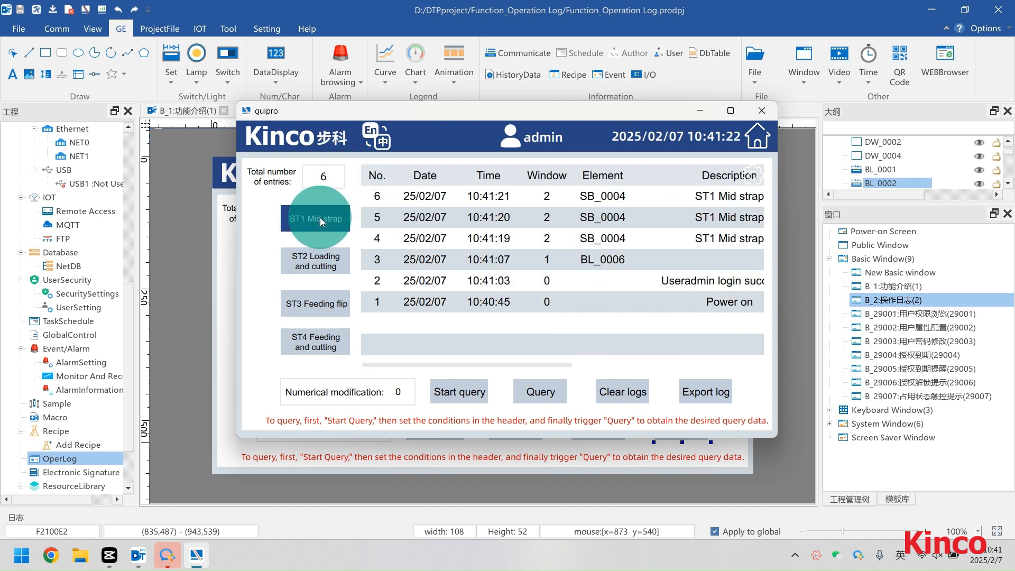
# Step: Set the Numerical modification value to 55 on the simulated HMI
pyautogui.click(383, 381)
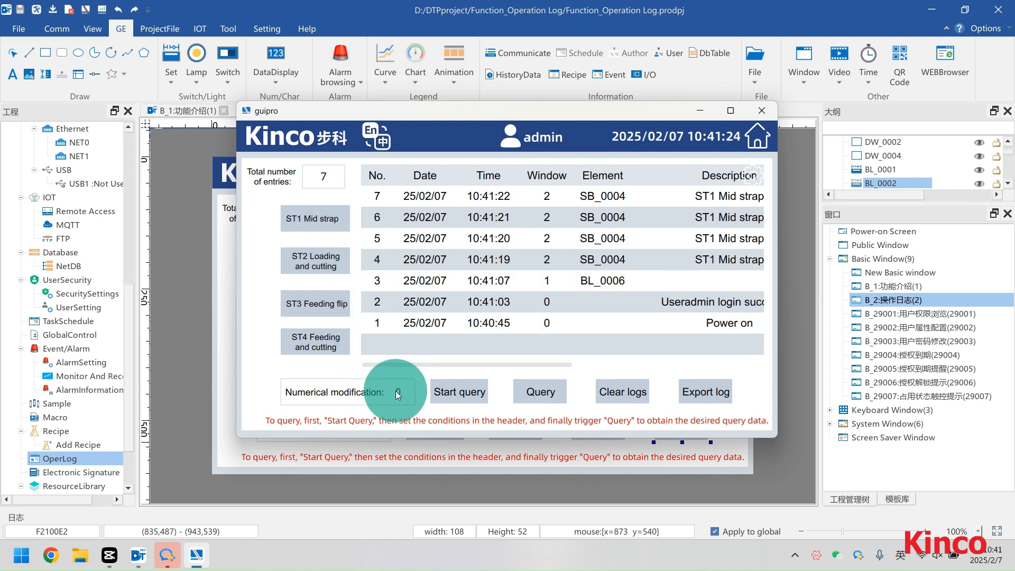
pyautogui.click(459, 379)
pyautogui.click(458, 379)
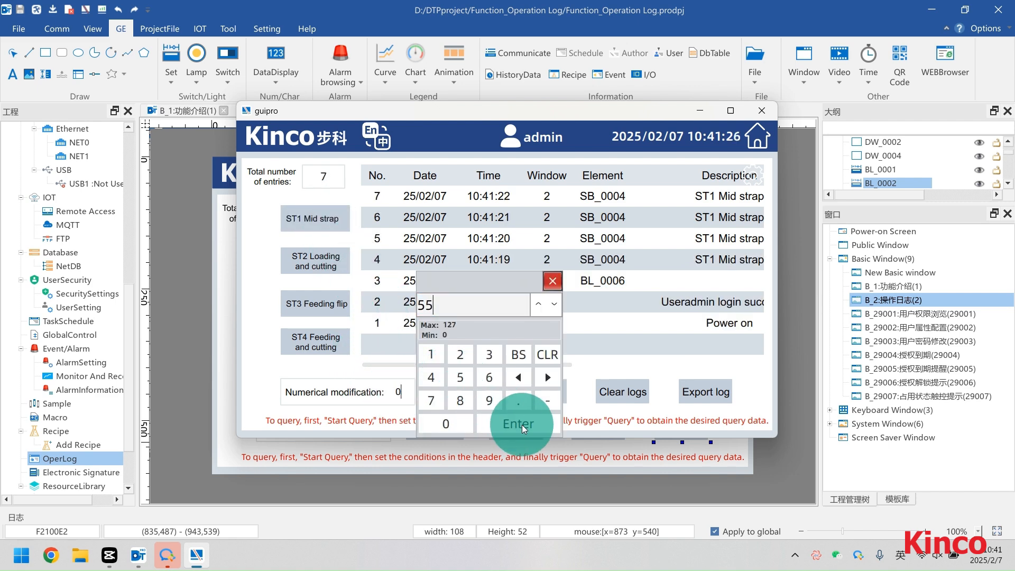
pyautogui.click(524, 429)
# Step: Examine the log records' user, permission, pre-occurrence and post-occurrence values, including the Numerical modification record
pyautogui.moveTo(670, 244); pyautogui.dragTo(453, 288)
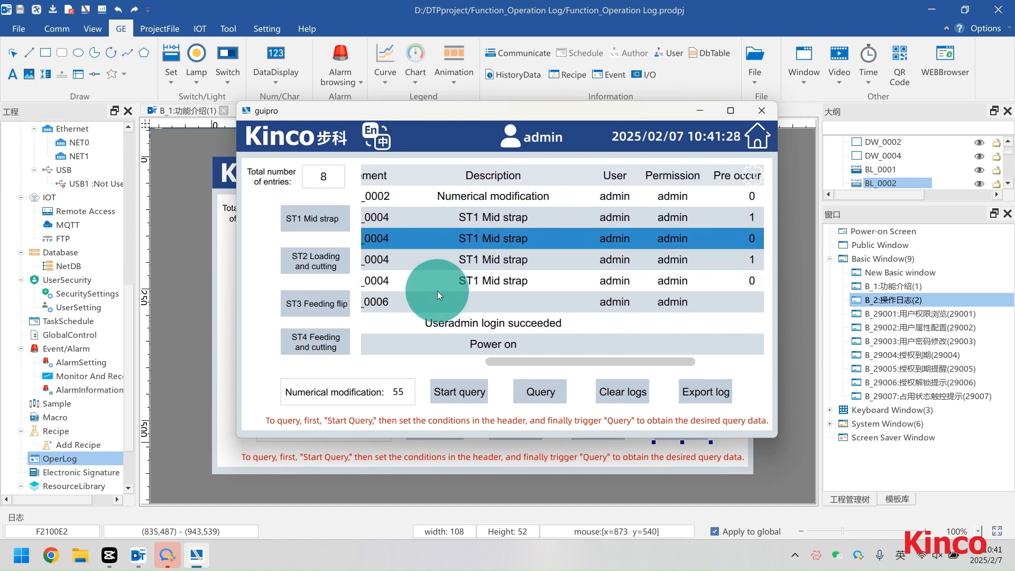
pyautogui.moveTo(724, 252); pyautogui.dragTo(575, 282)
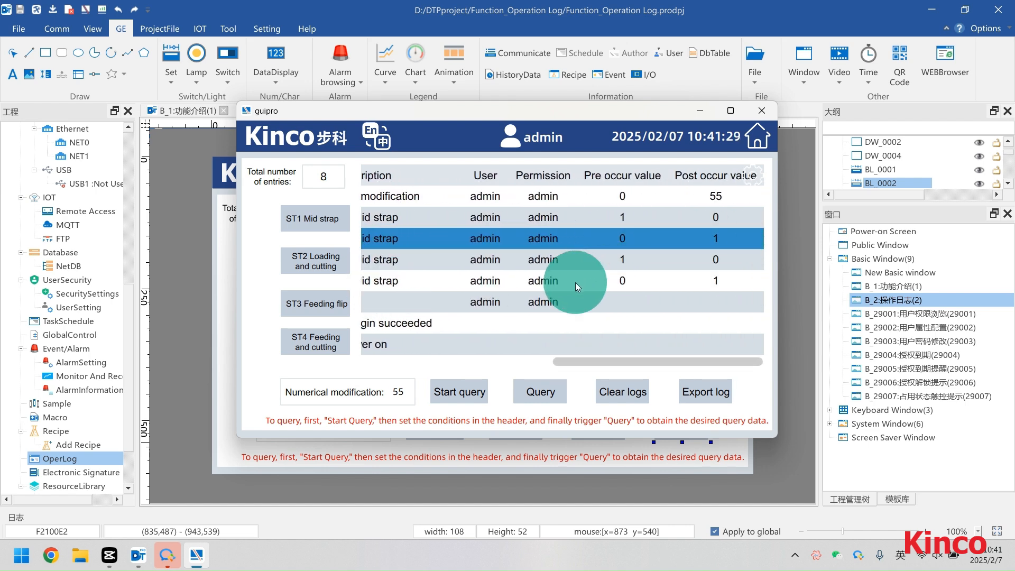
pyautogui.click(624, 194)
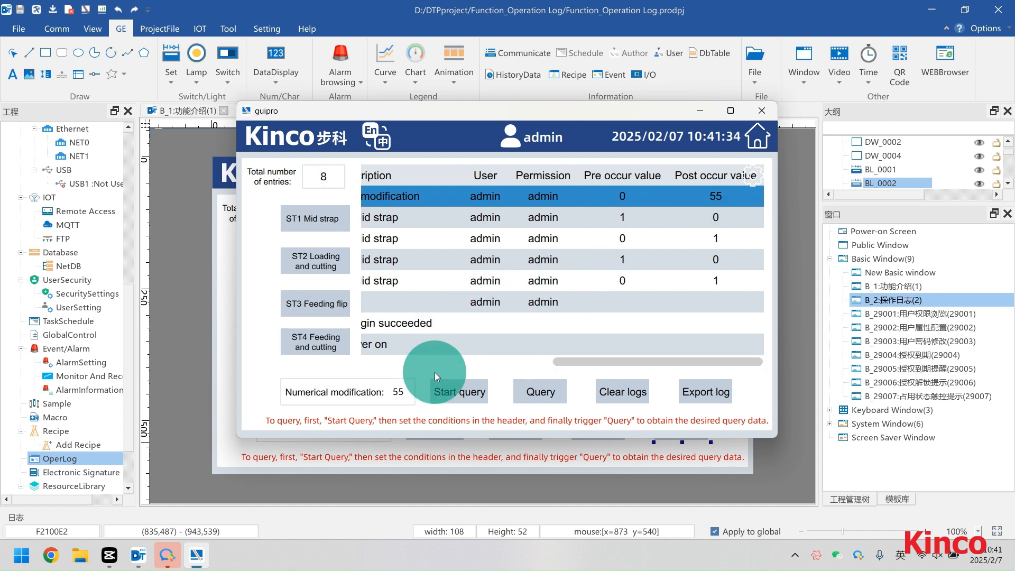
# Step: Query the operation log with a number filter of Window Equals 2, and leave query mode
pyautogui.click(458, 393)
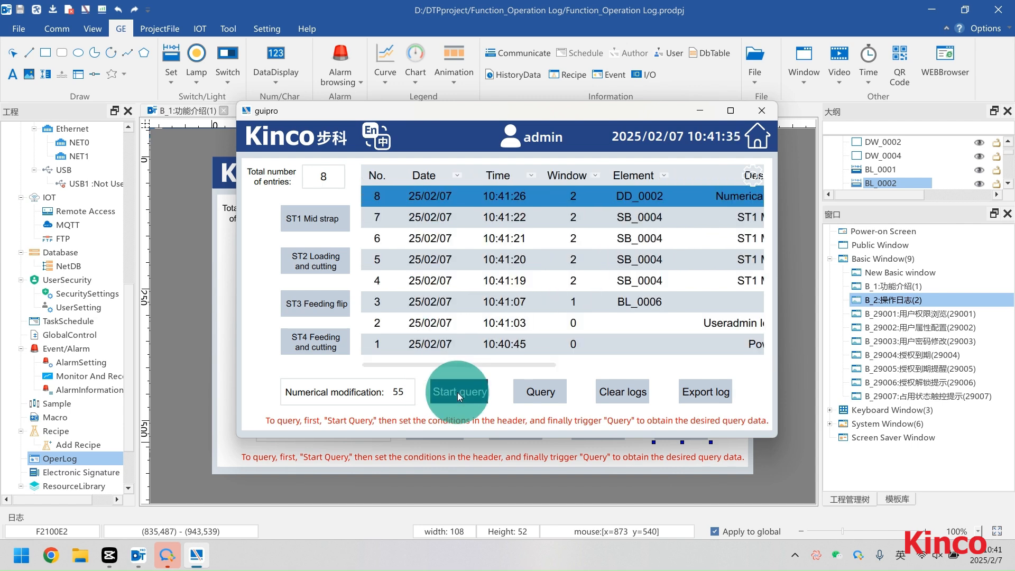
pyautogui.click(594, 176)
pyautogui.moveTo(646, 243)
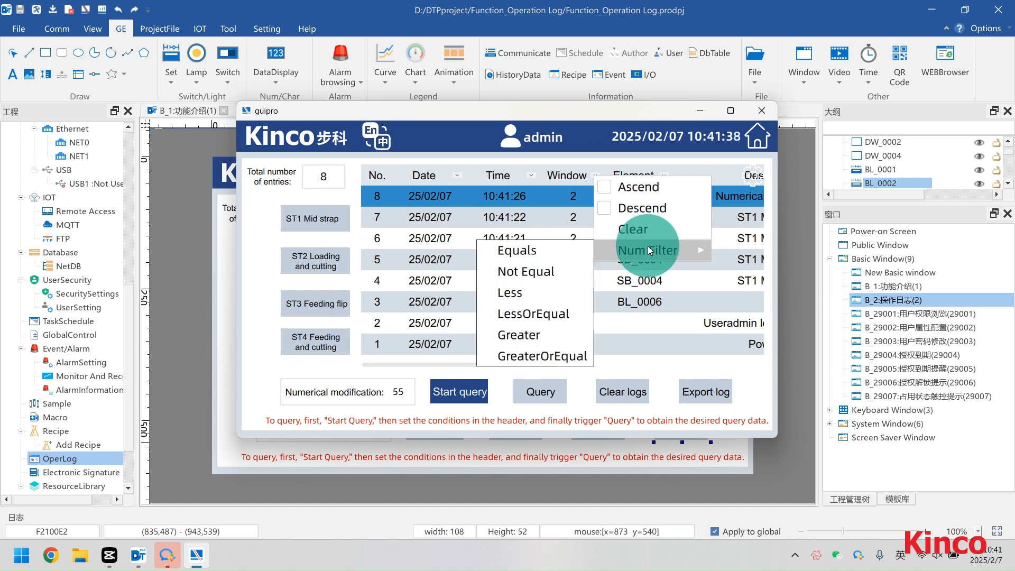
pyautogui.click(587, 249)
pyautogui.click(474, 195)
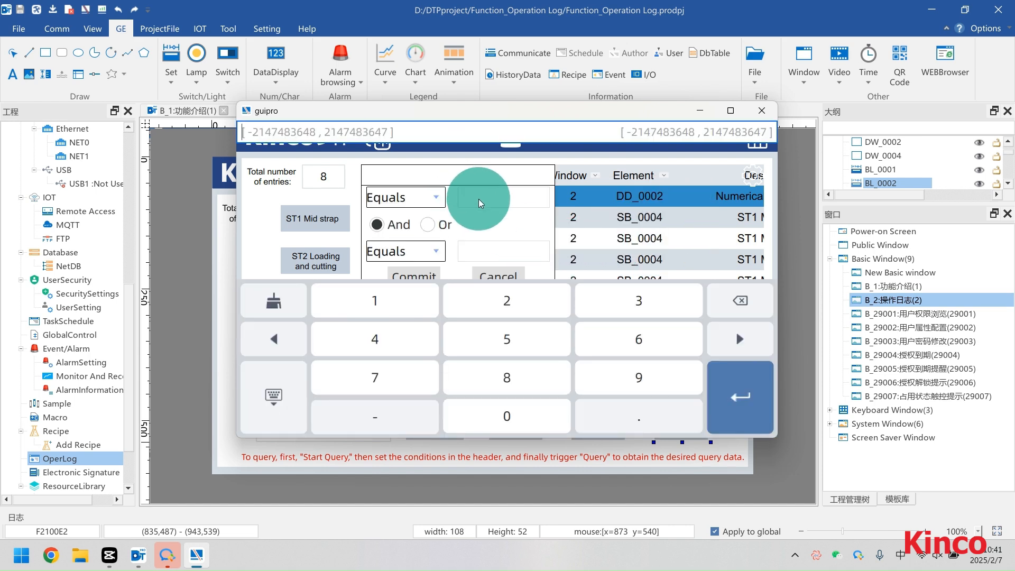
pyautogui.click(506, 299)
pyautogui.click(744, 388)
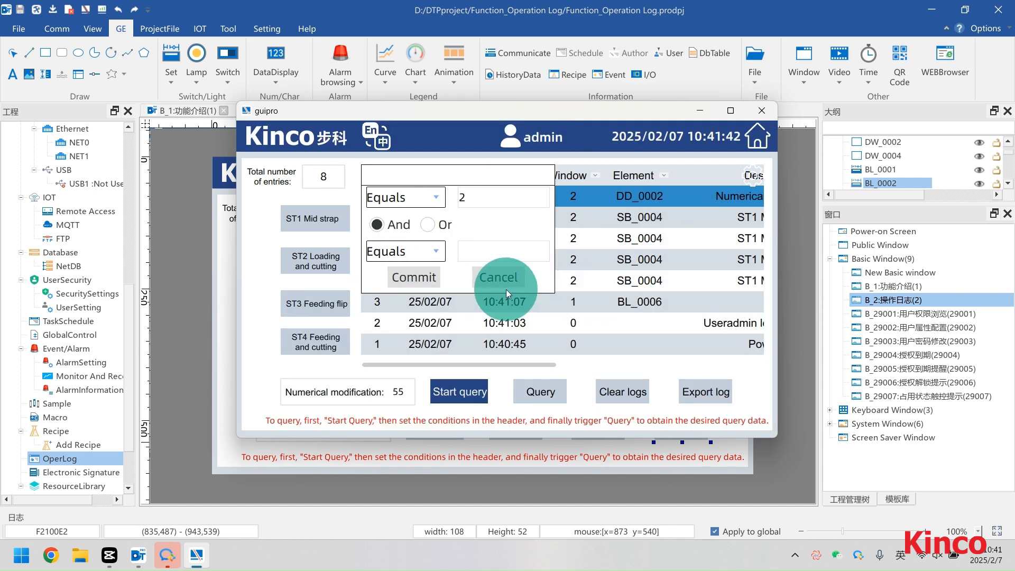
pyautogui.click(424, 278)
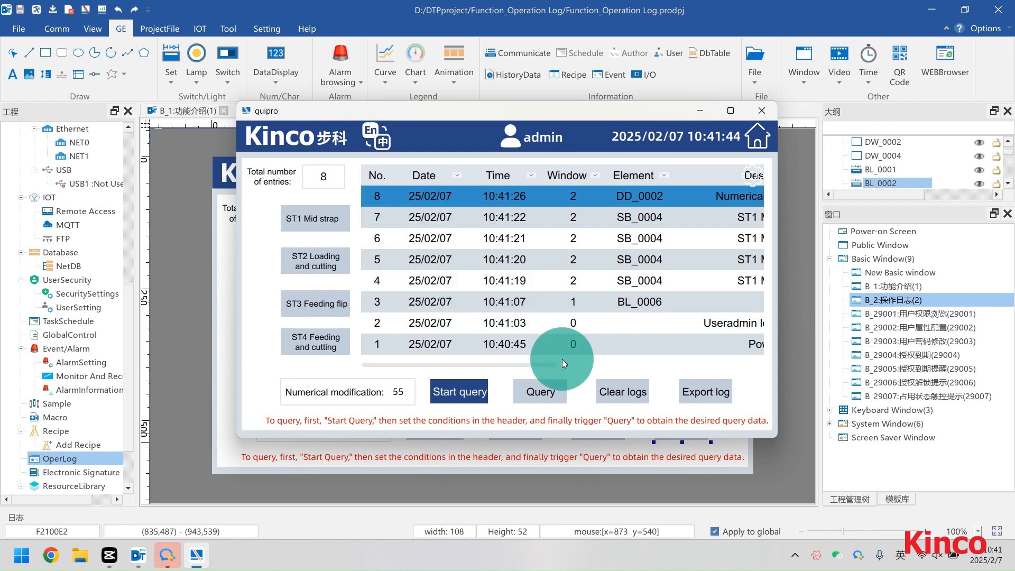
pyautogui.click(547, 388)
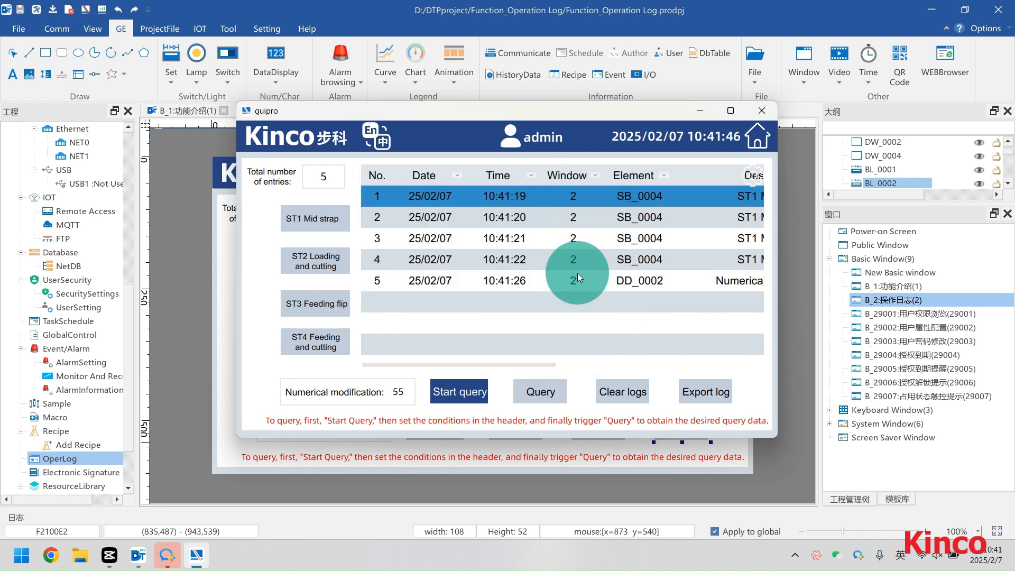
pyautogui.click(468, 392)
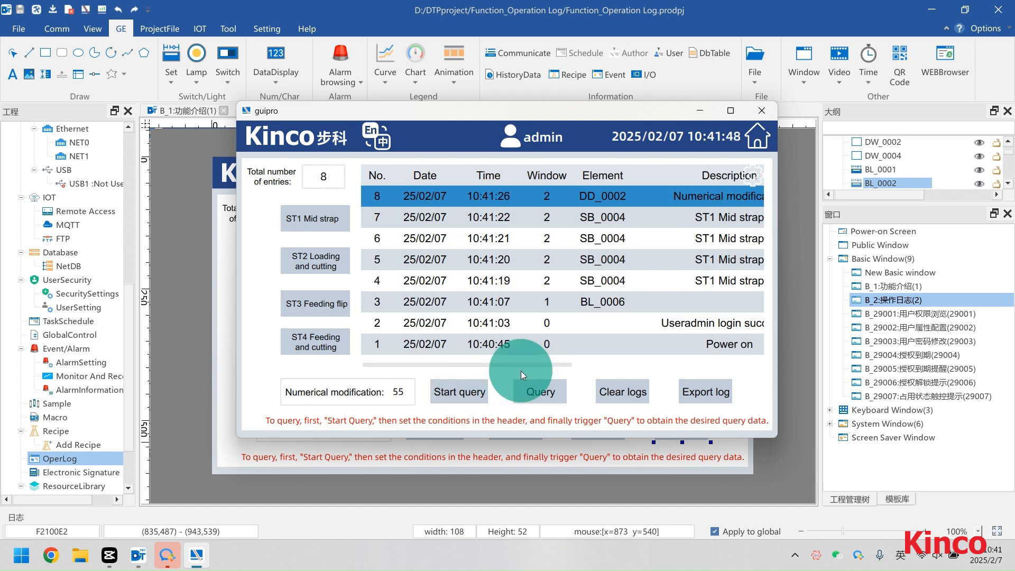
# Step: Export the operation log, dismiss the export message, and clear all logs from the table
pyautogui.moveTo(668, 280); pyautogui.dragTo(496, 316)
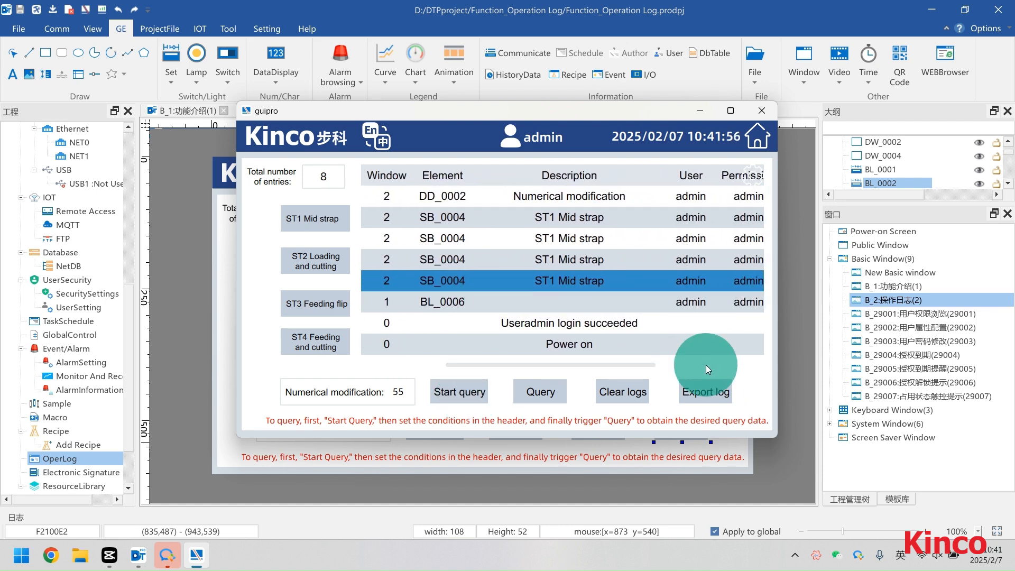
pyautogui.click(704, 393)
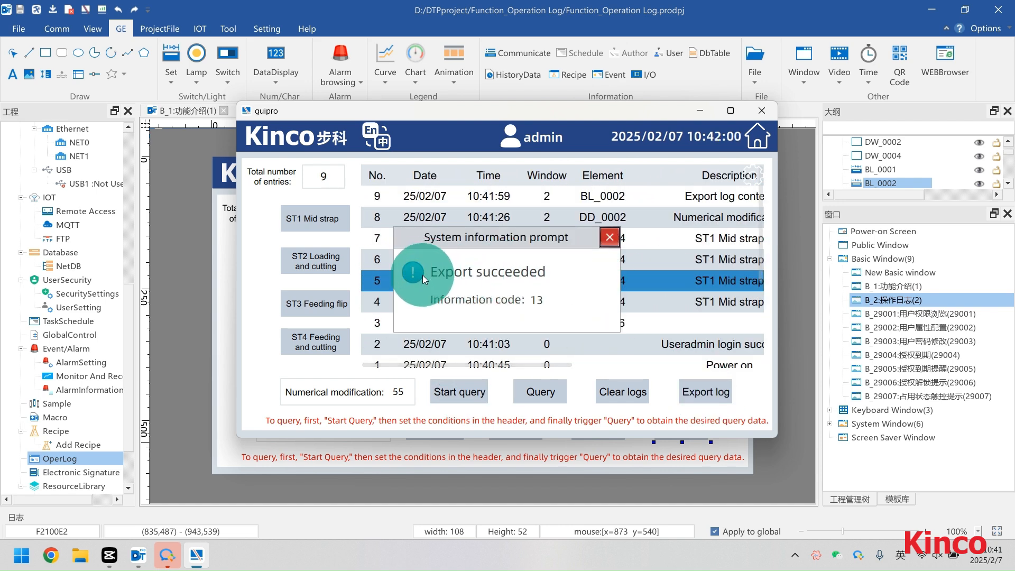
pyautogui.click(609, 236)
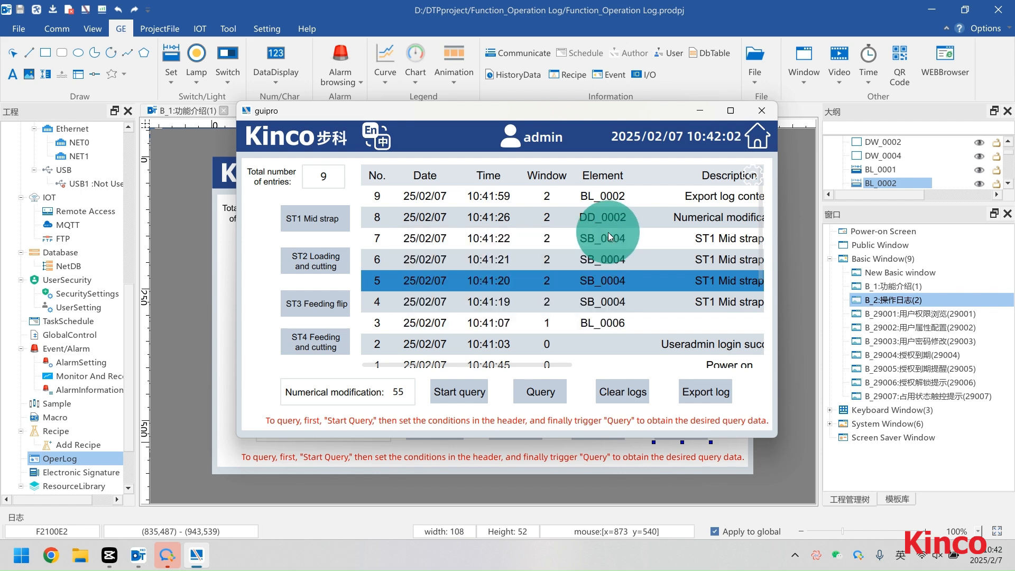
pyautogui.click(623, 390)
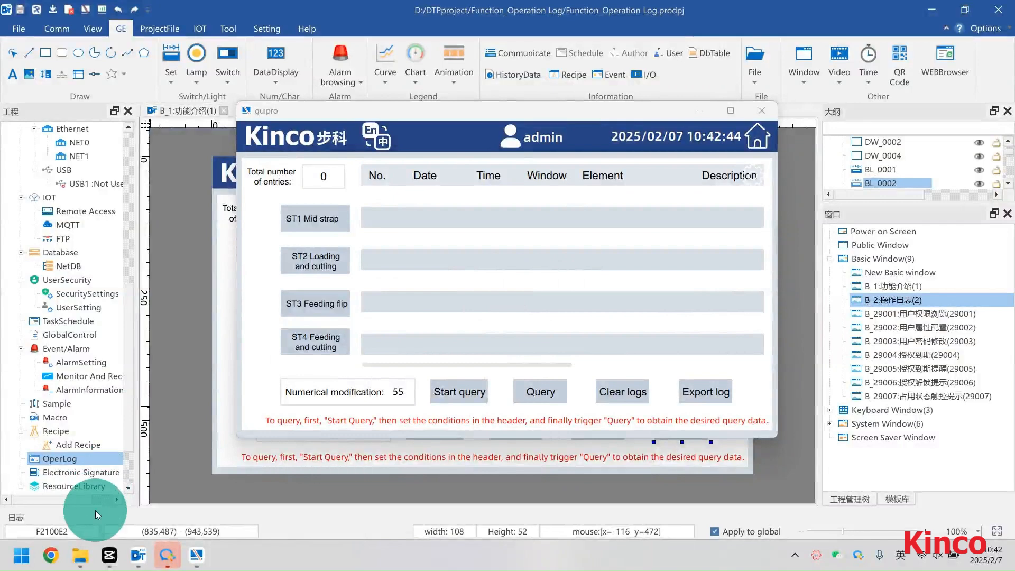
# Step: Switch to File Explorer and open the exported CSV log file in the hmi folder's data subfolder
pyautogui.click(81, 555)
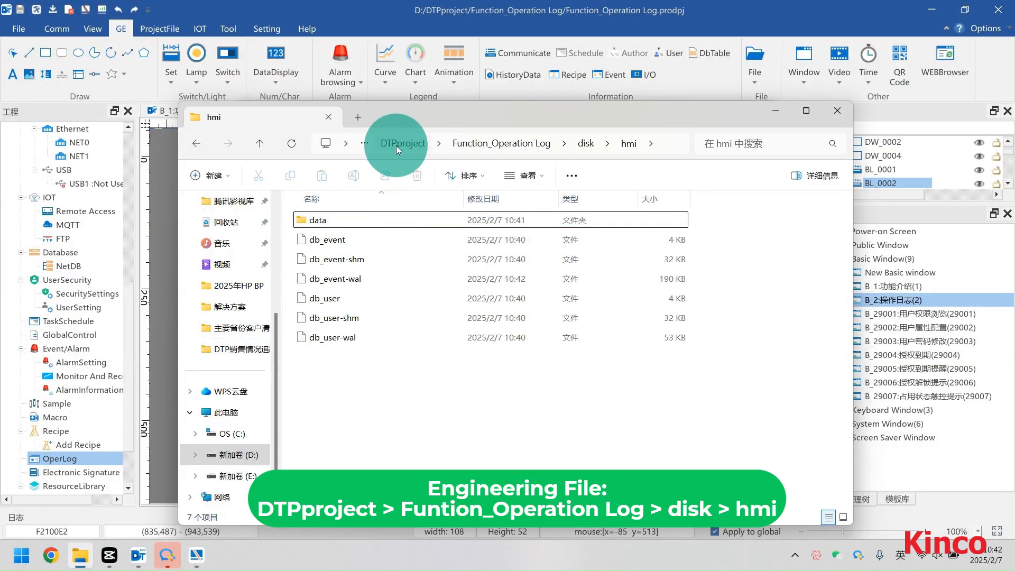
pyautogui.doubleClick(385, 220)
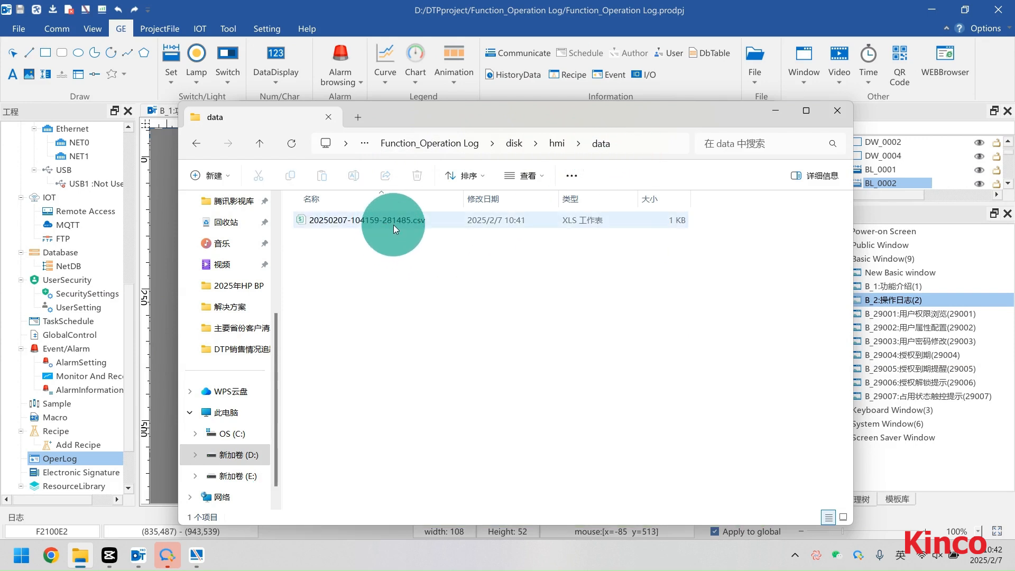
pyautogui.click(392, 223)
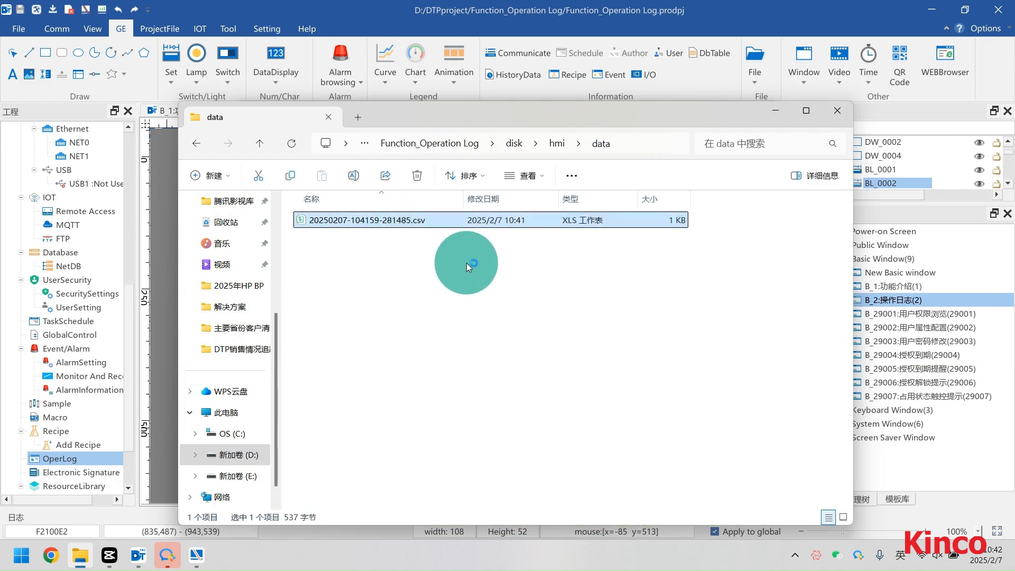